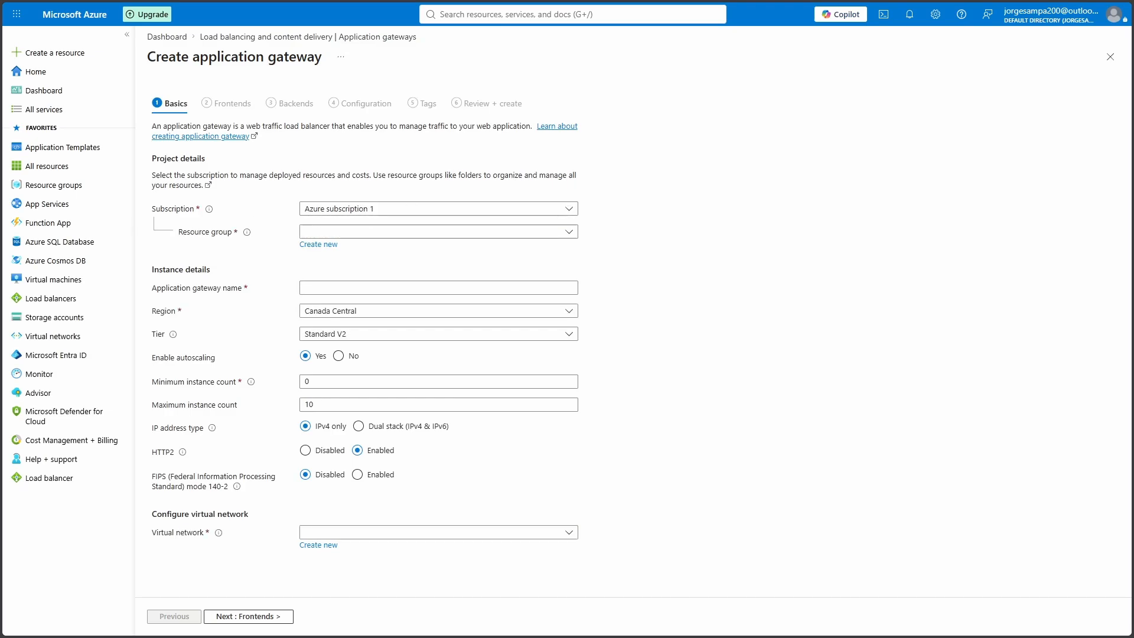
# Create new resource group ContosoResourceGroup and name the gateway ContosoAppGateway
pyautogui.click(321, 244)
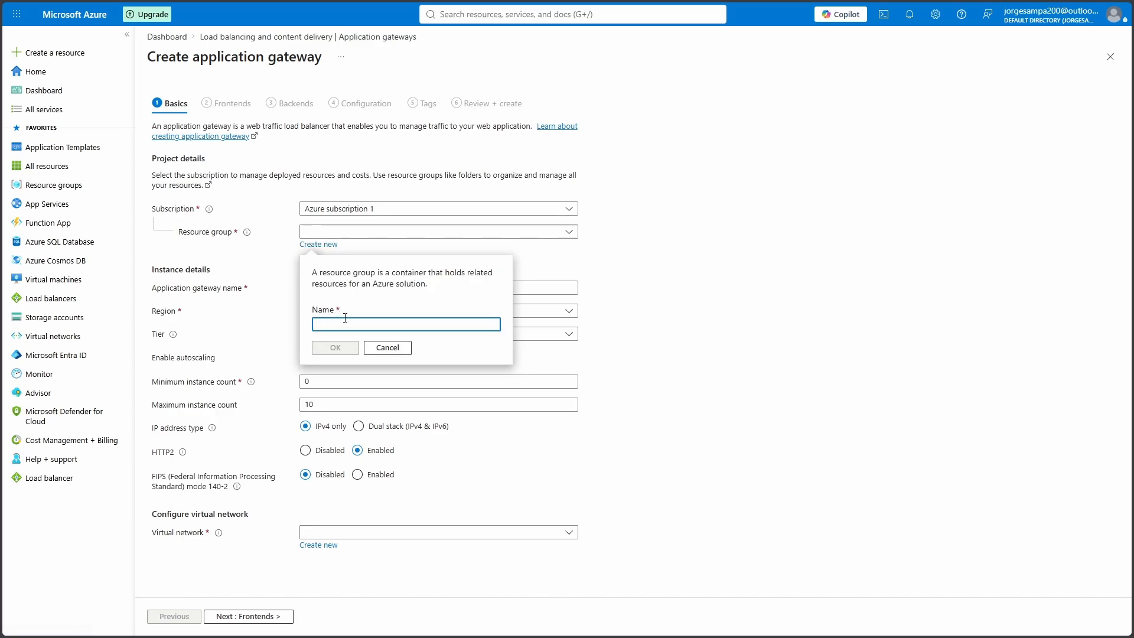
pyautogui.write('ContosoResourceGroup')
pyautogui.click(334, 348)
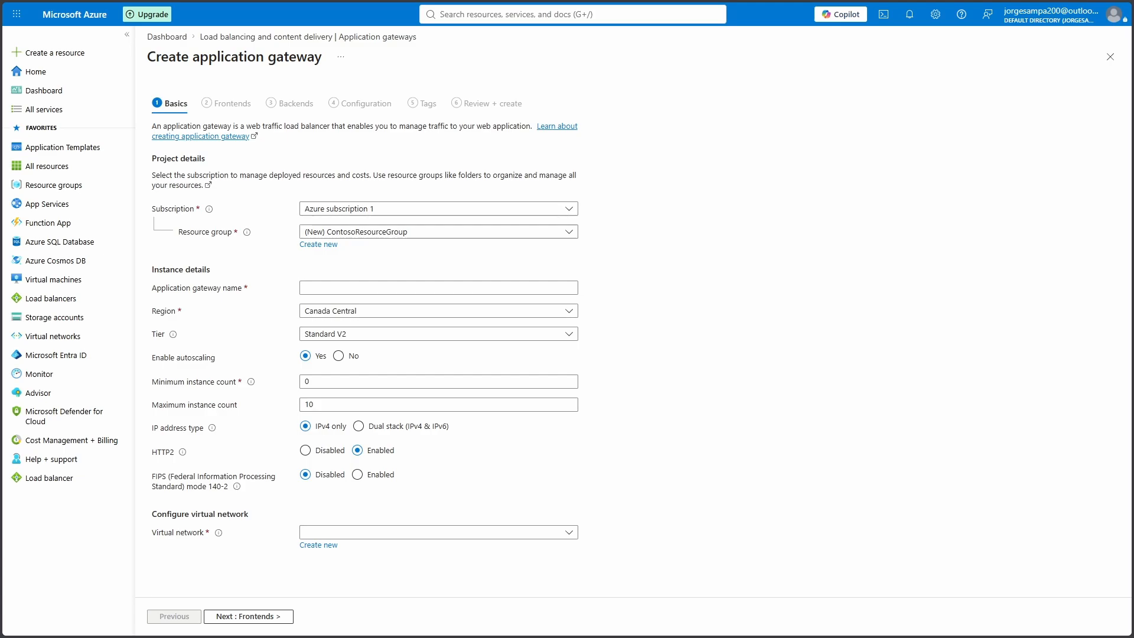
pyautogui.click(422, 293)
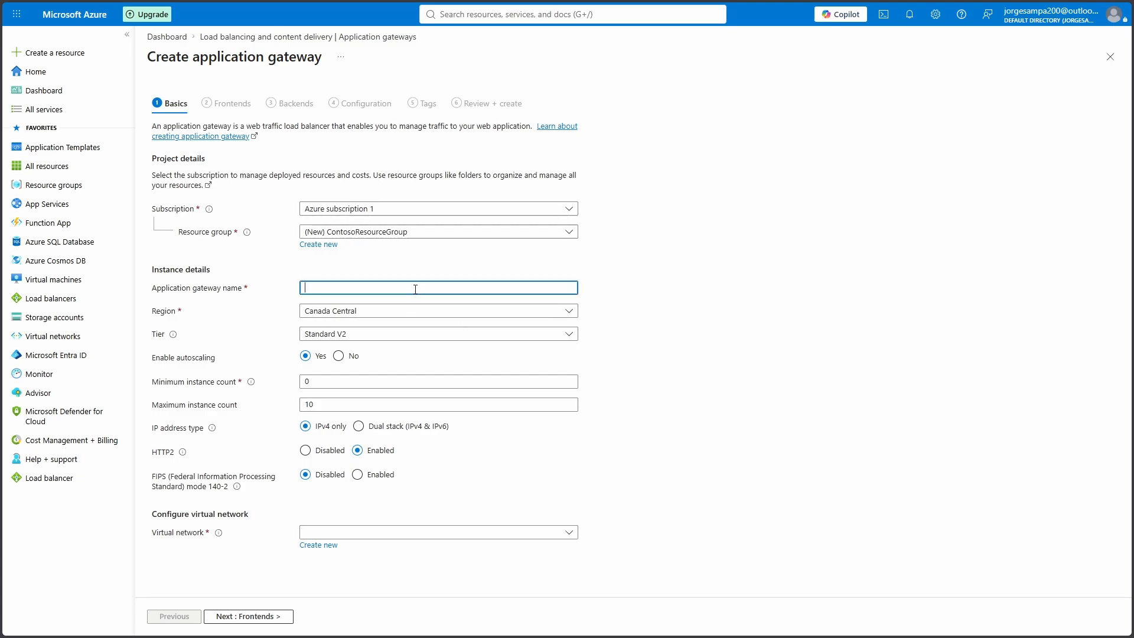
pyautogui.write('ContosoAppGateway')
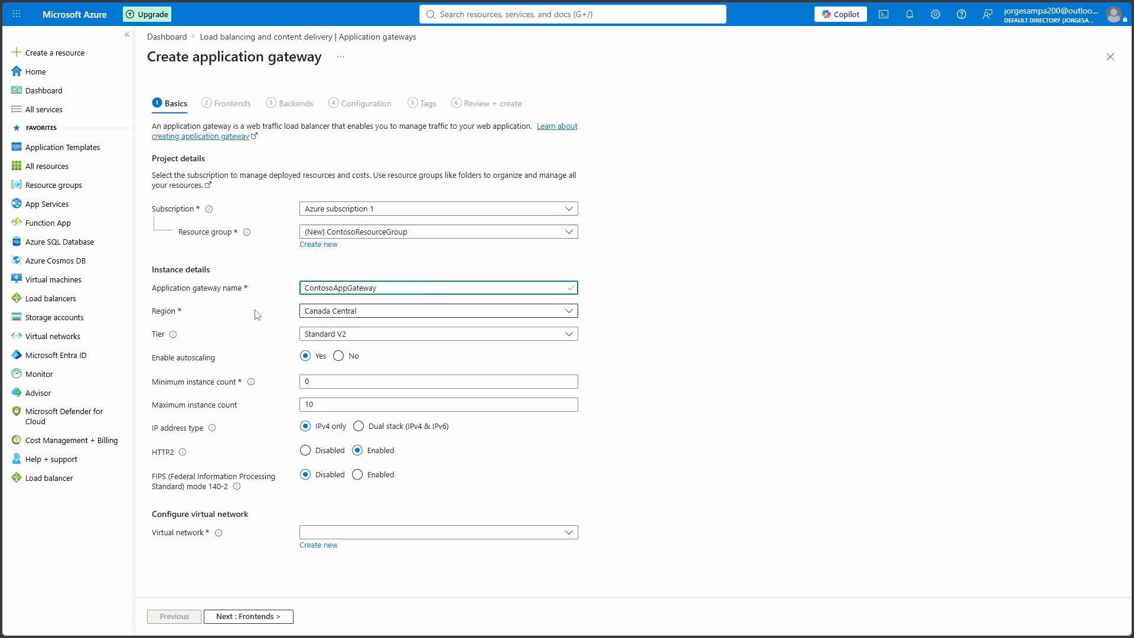
# Set the gateway's region to South Africa North
pyautogui.click(347, 313)
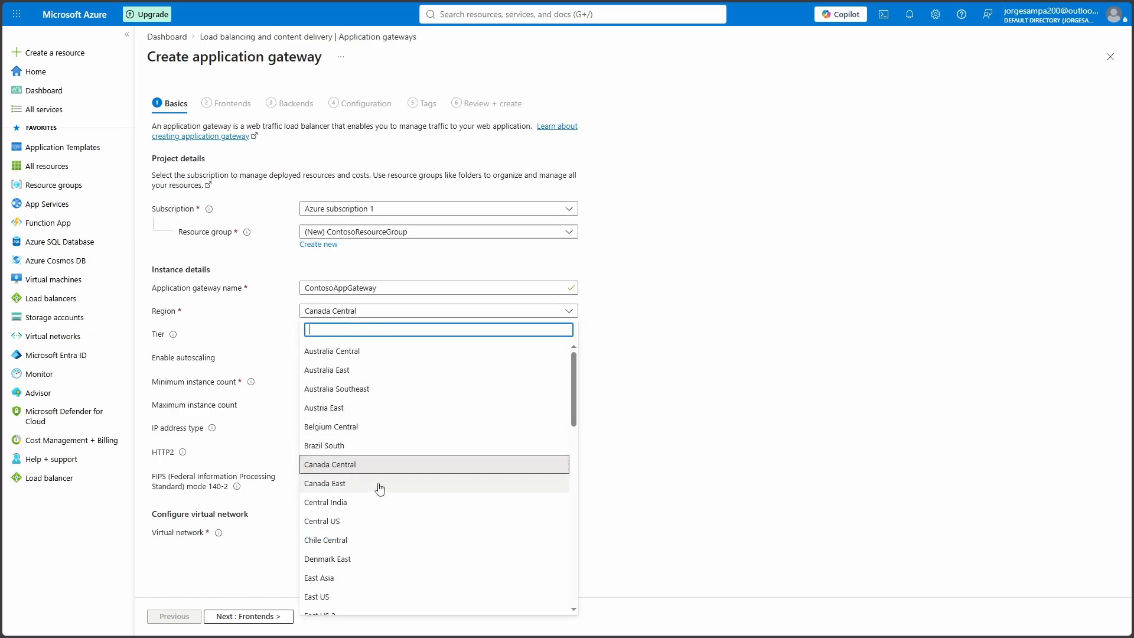
pyautogui.scroll(-2, 378, 487)
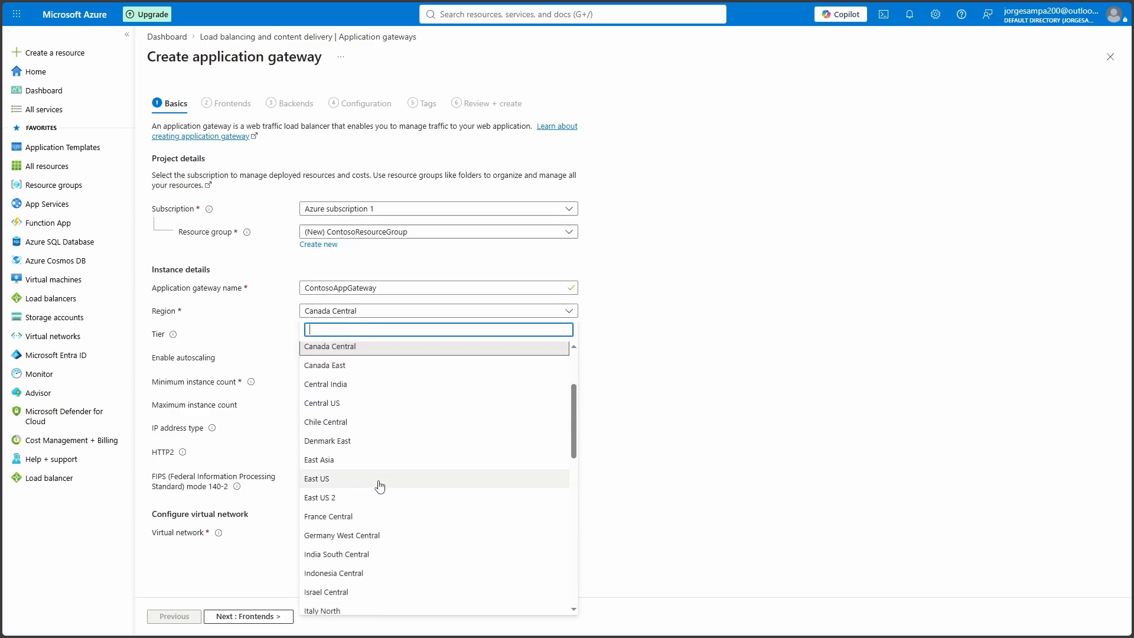
pyautogui.scroll(-1, 362, 479)
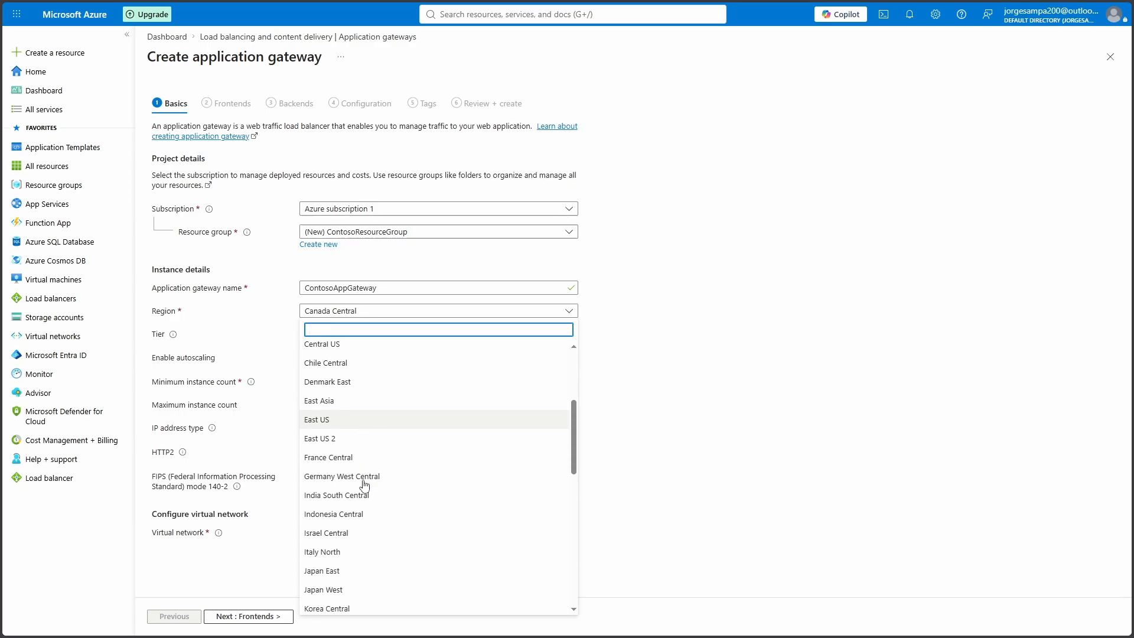
pyautogui.scroll(-1, 365, 481)
pyautogui.scroll(-4, 365, 481)
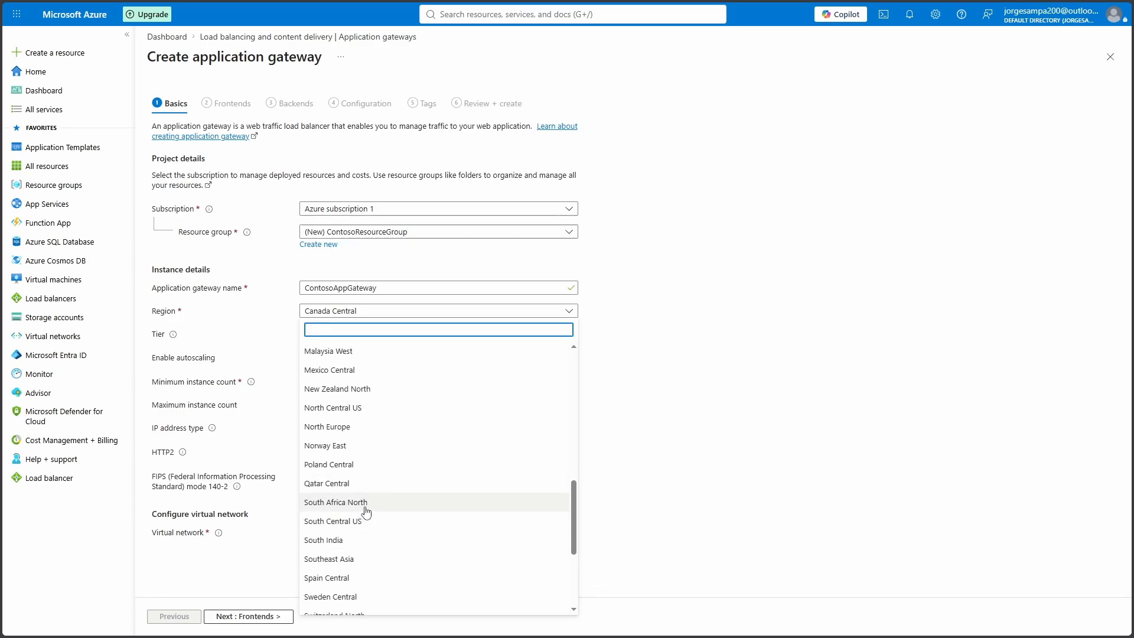
pyautogui.click(367, 503)
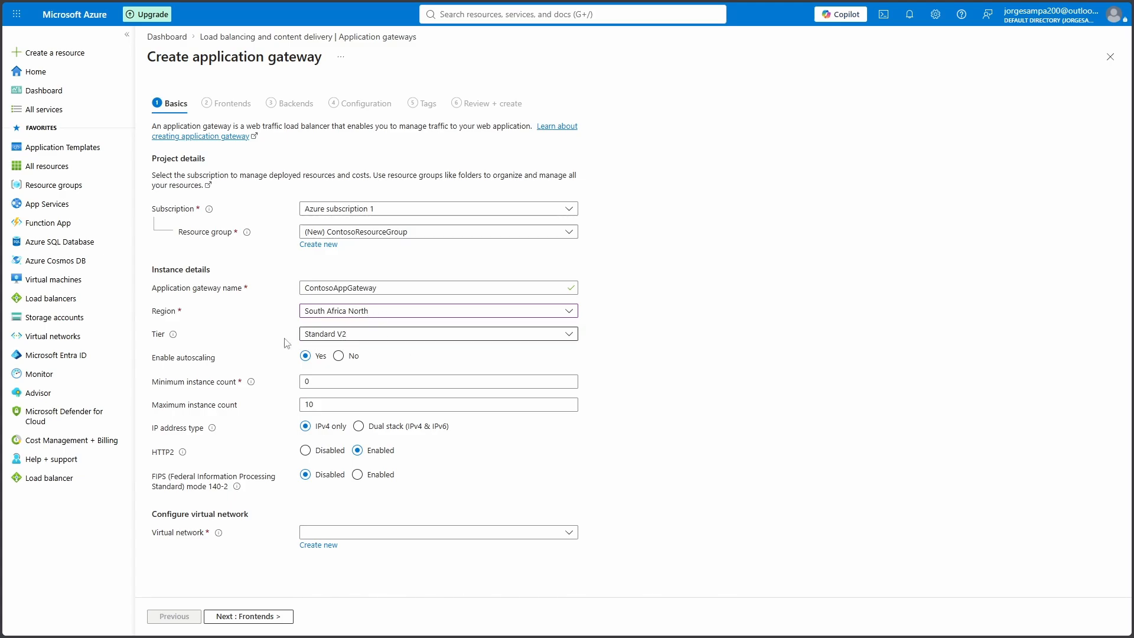
# Turn off autoscaling and create virtual network ContosoVNet with subnet AGSubnet (10.0.0.0/24)
pyautogui.click(341, 357)
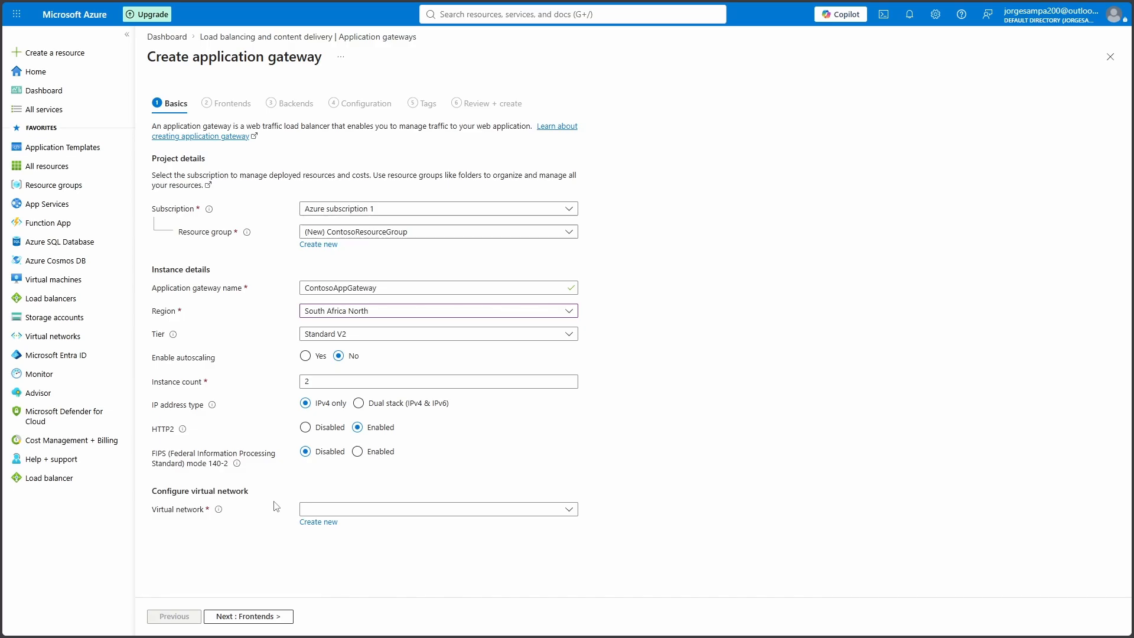
pyautogui.click(330, 525)
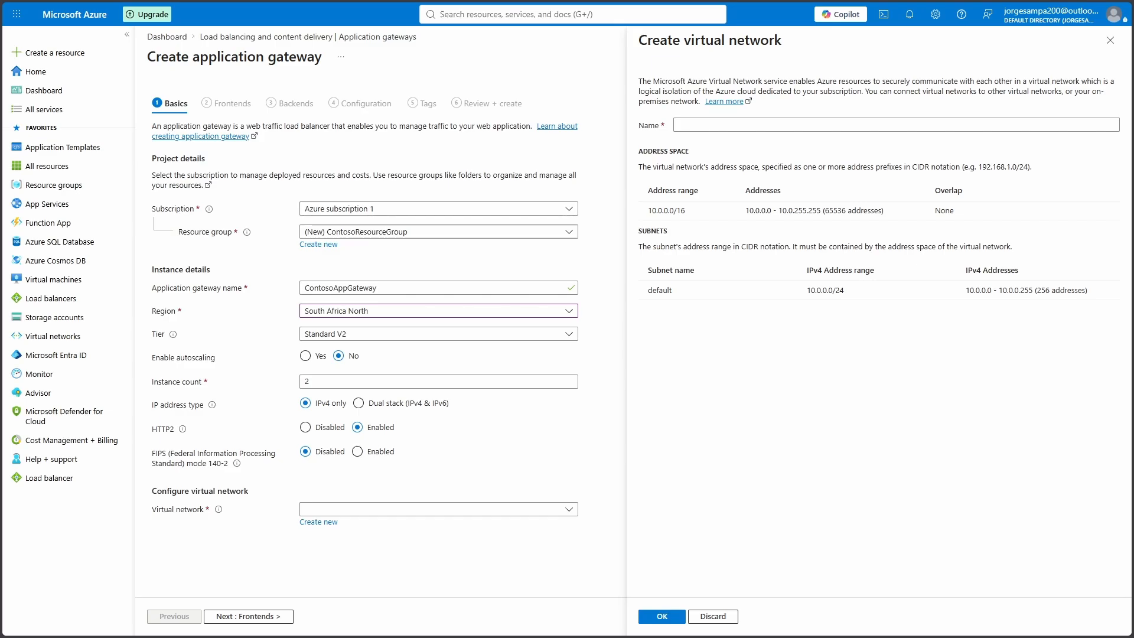
pyautogui.click(706, 125)
pyautogui.write('ContosoVNet')
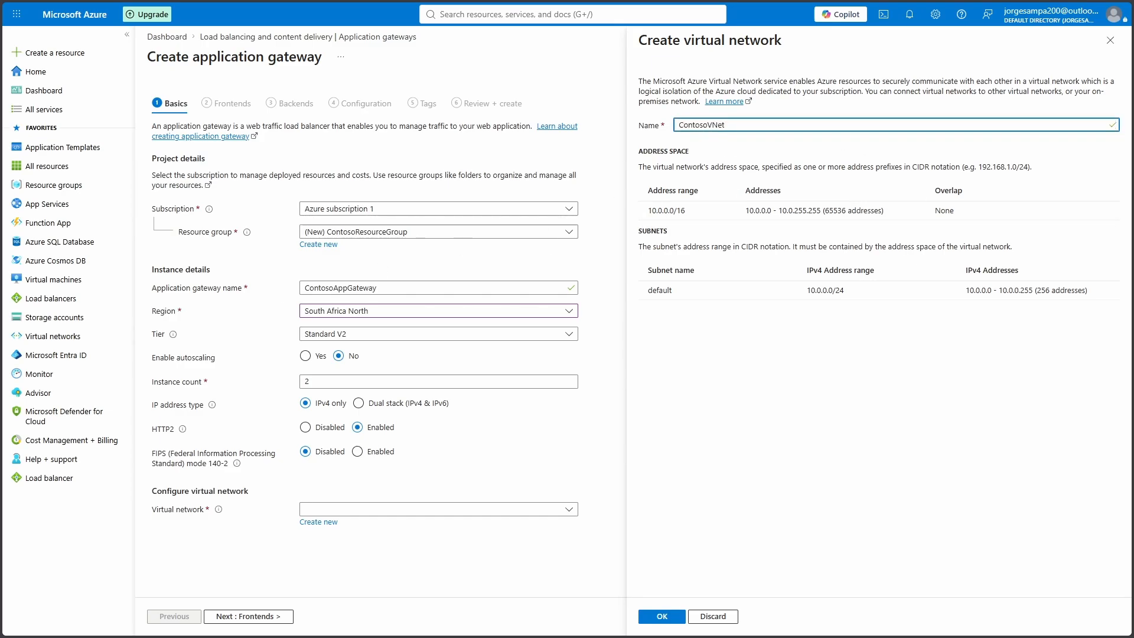
pyautogui.press('Tab')
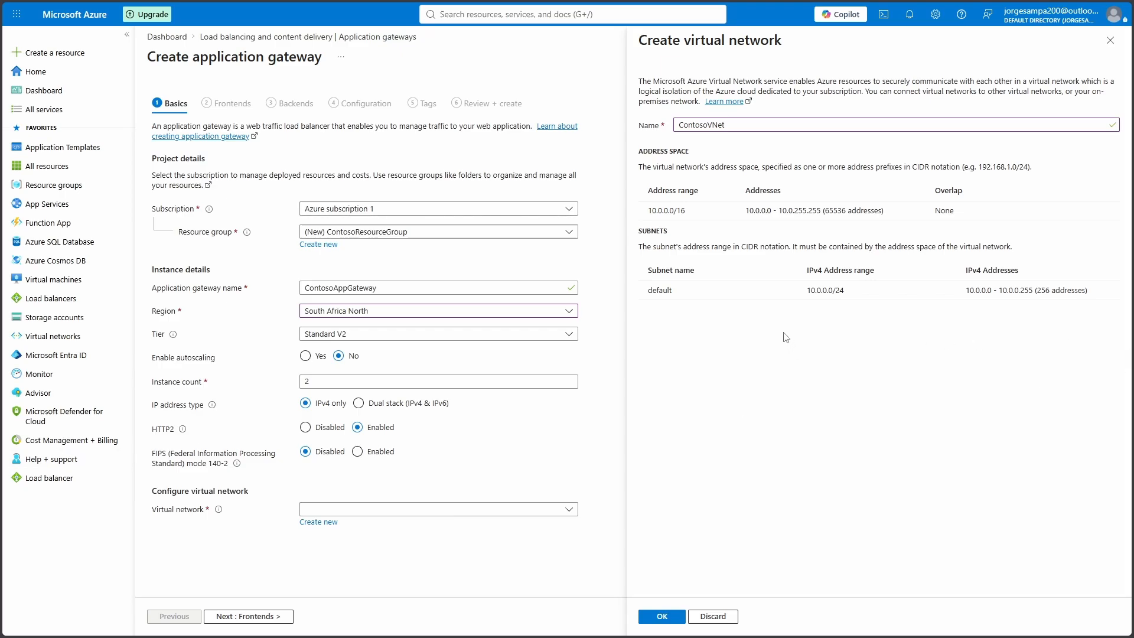
pyautogui.doubleClick(689, 290)
pyautogui.write('AGSubnet')
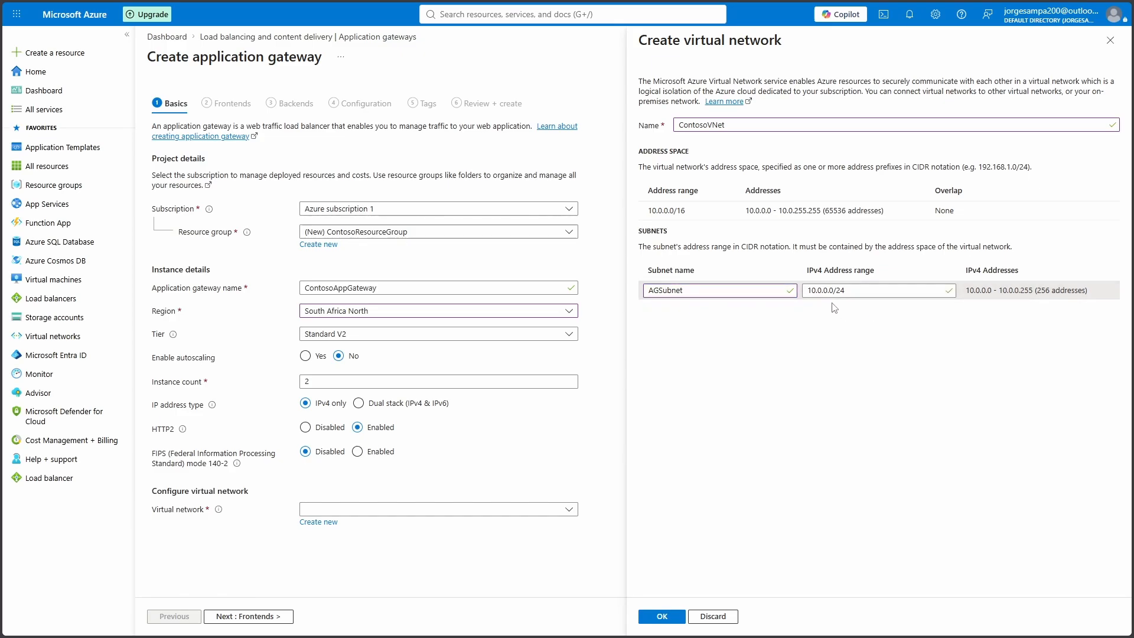
pyautogui.click(673, 616)
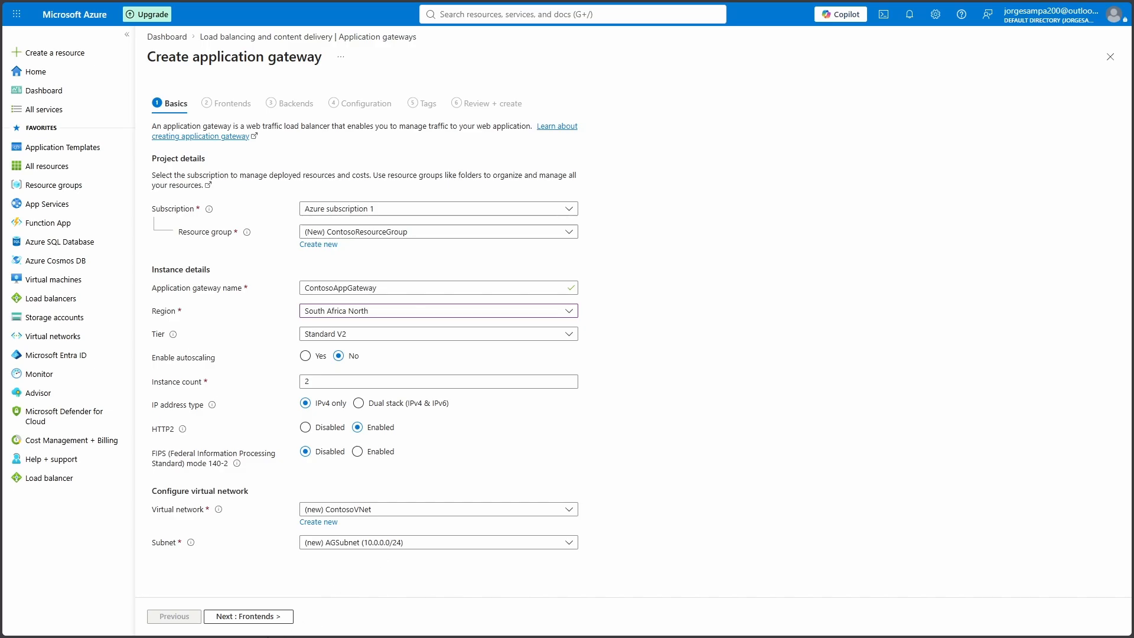
# Give the frontend a new public IPv4 address named AGPublicIPAddress, then continue to Backends
pyautogui.click(263, 618)
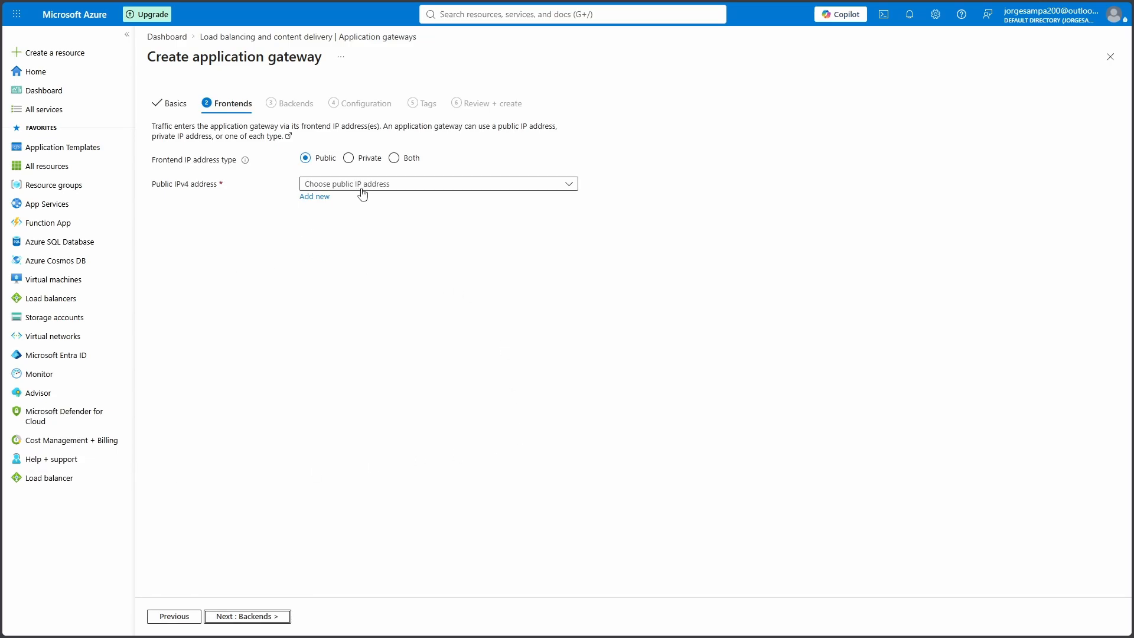
pyautogui.click(314, 197)
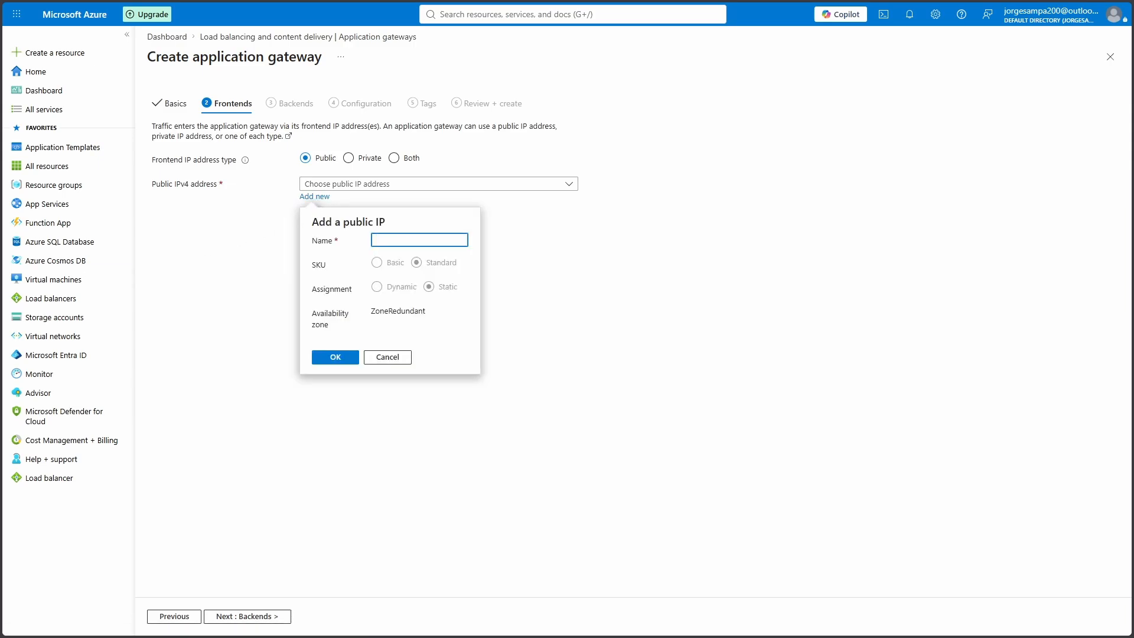
pyautogui.write('AGPublicIPAddress')
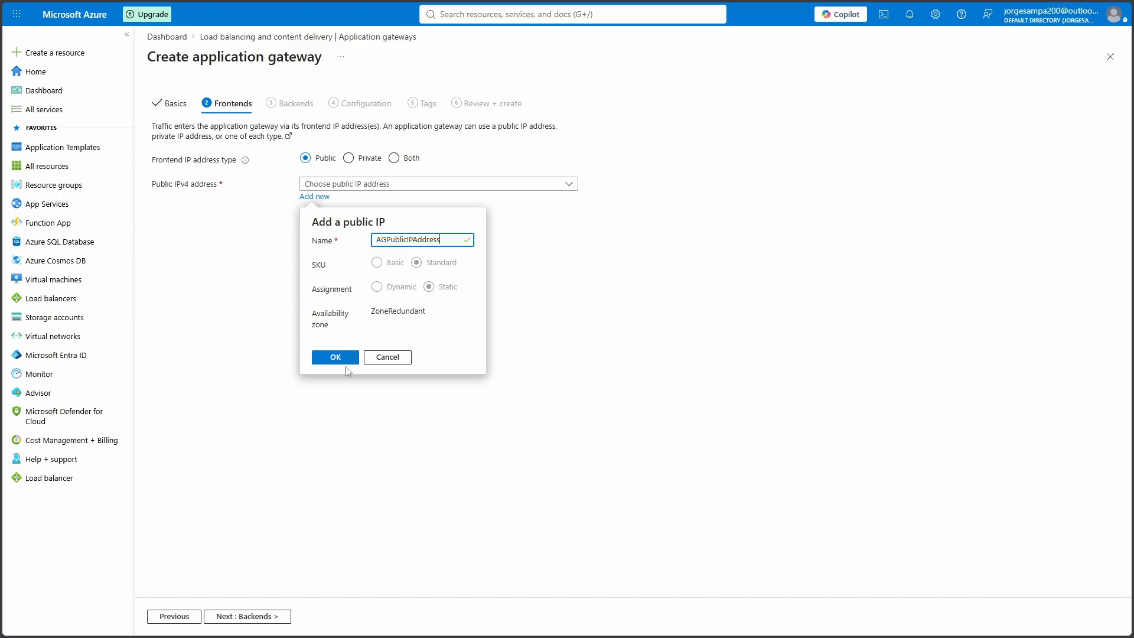
pyautogui.click(344, 359)
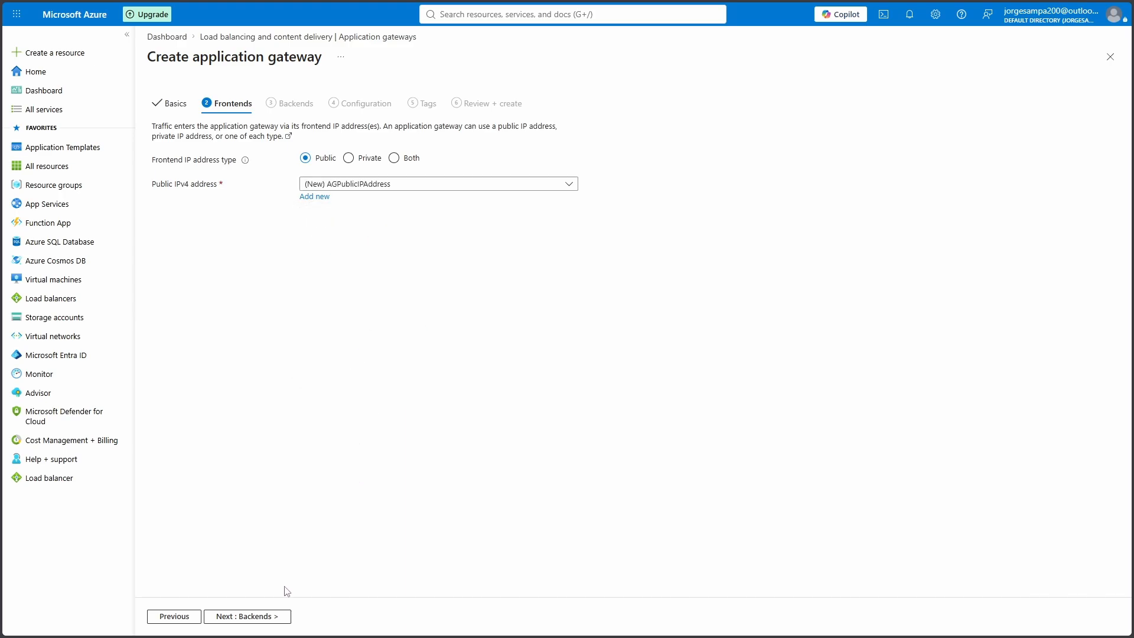
pyautogui.click(263, 617)
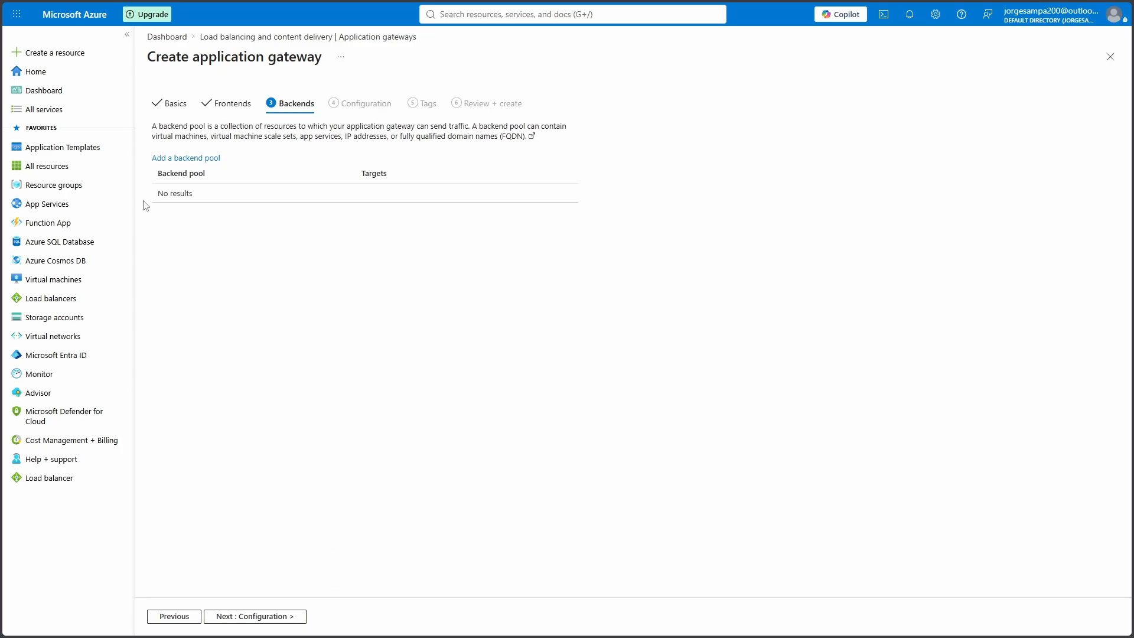
# Add a target-less backend pool named BackendPool, then continue to Configuration
pyautogui.click(200, 161)
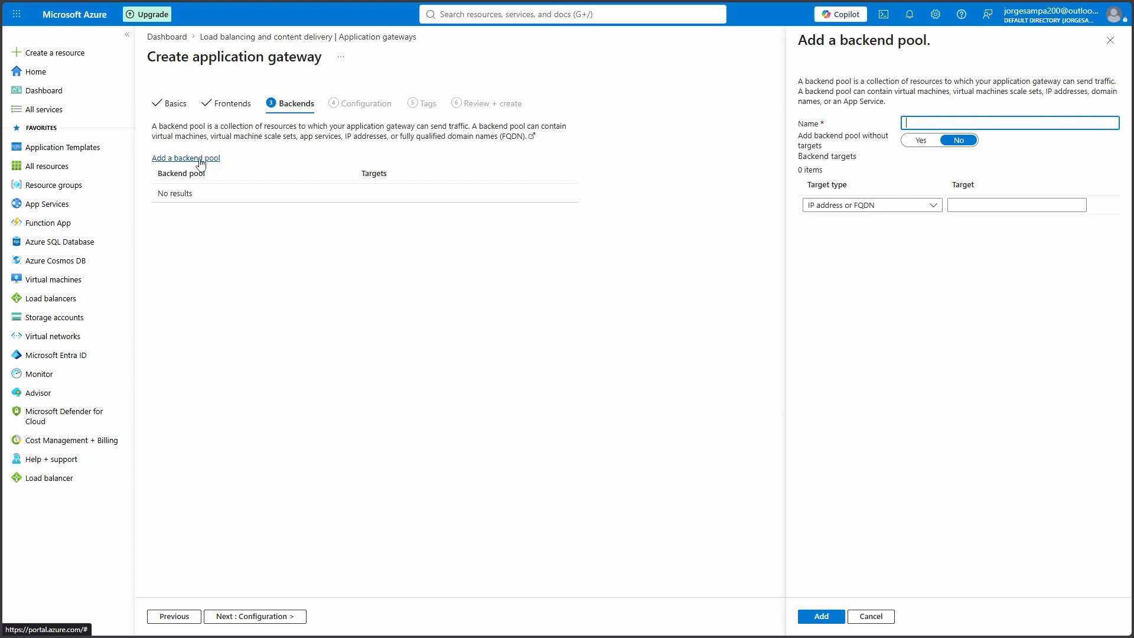
pyautogui.write('BackendPool')
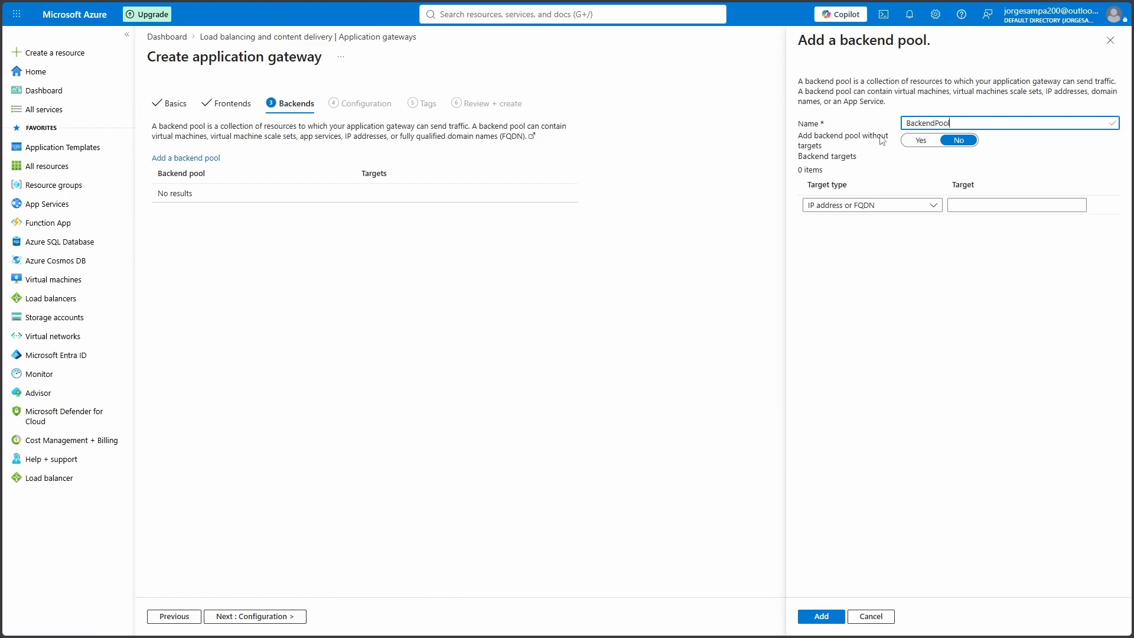
pyautogui.click(922, 141)
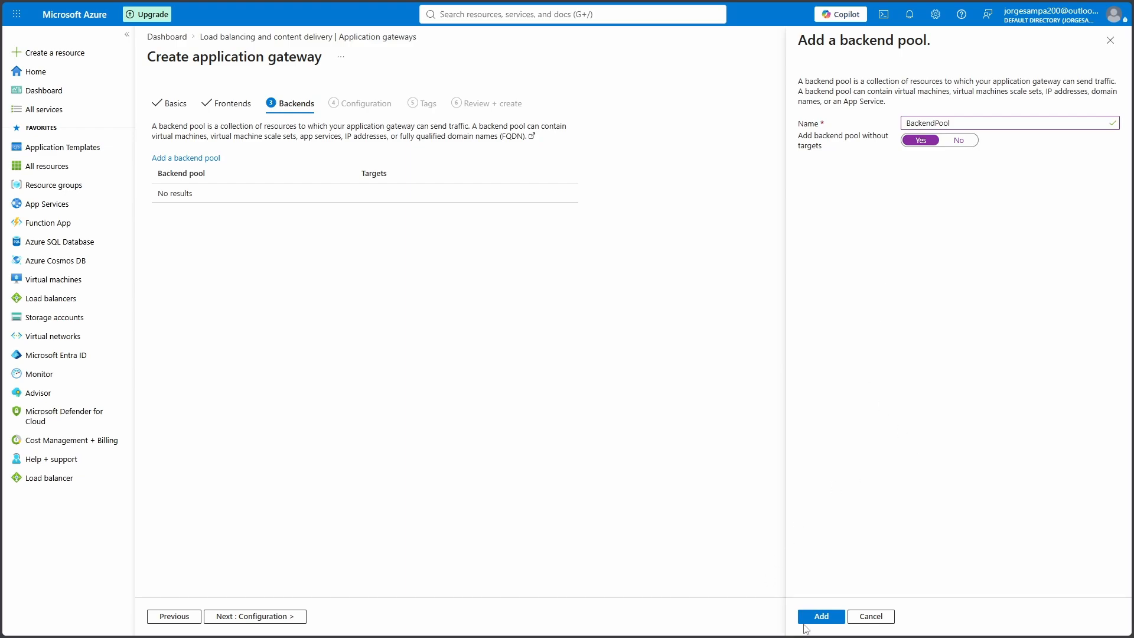
pyautogui.click(821, 617)
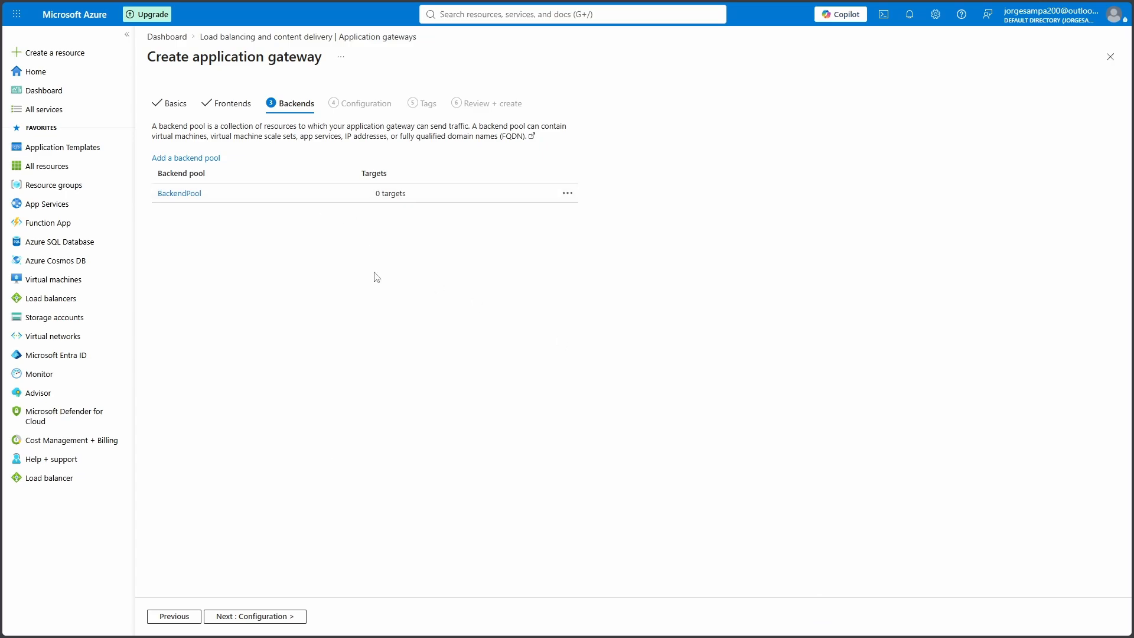
pyautogui.click(285, 623)
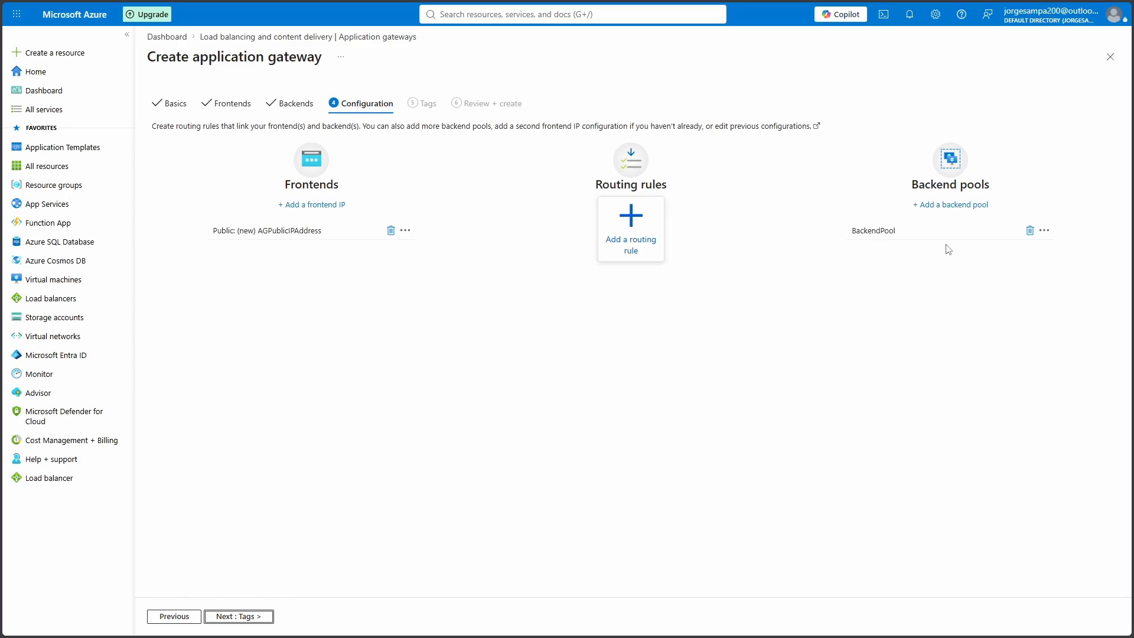
# Start routing rule RoutingRule with priority 100 and a listener named Listener
pyautogui.click(634, 243)
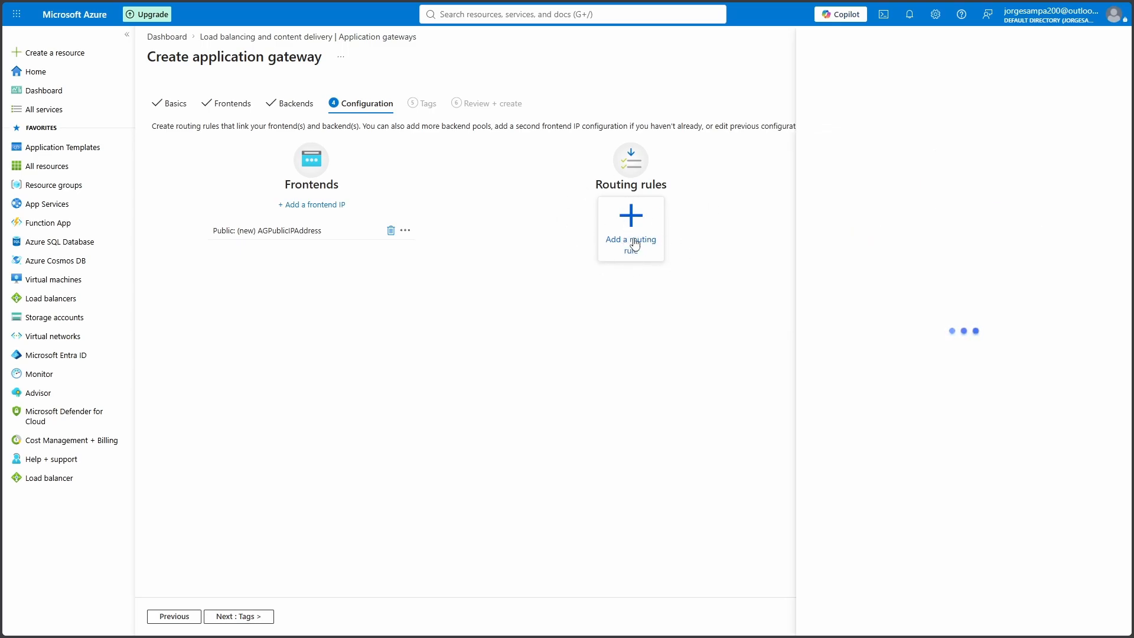
pyautogui.click(816, 111)
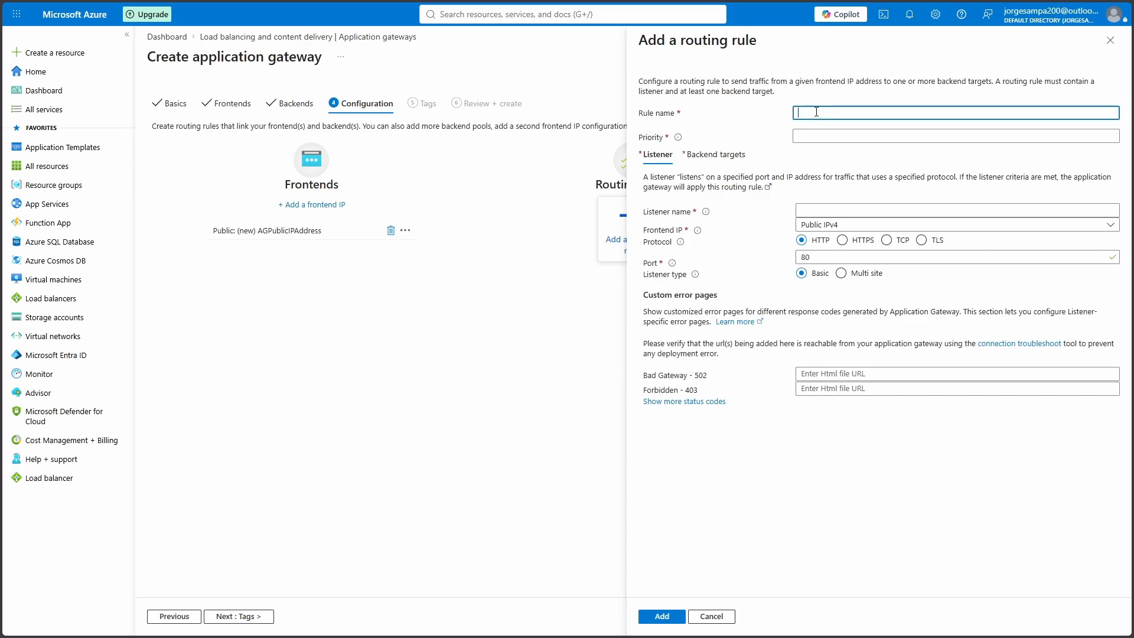
pyautogui.write('RoutingRule')
pyautogui.click(836, 136)
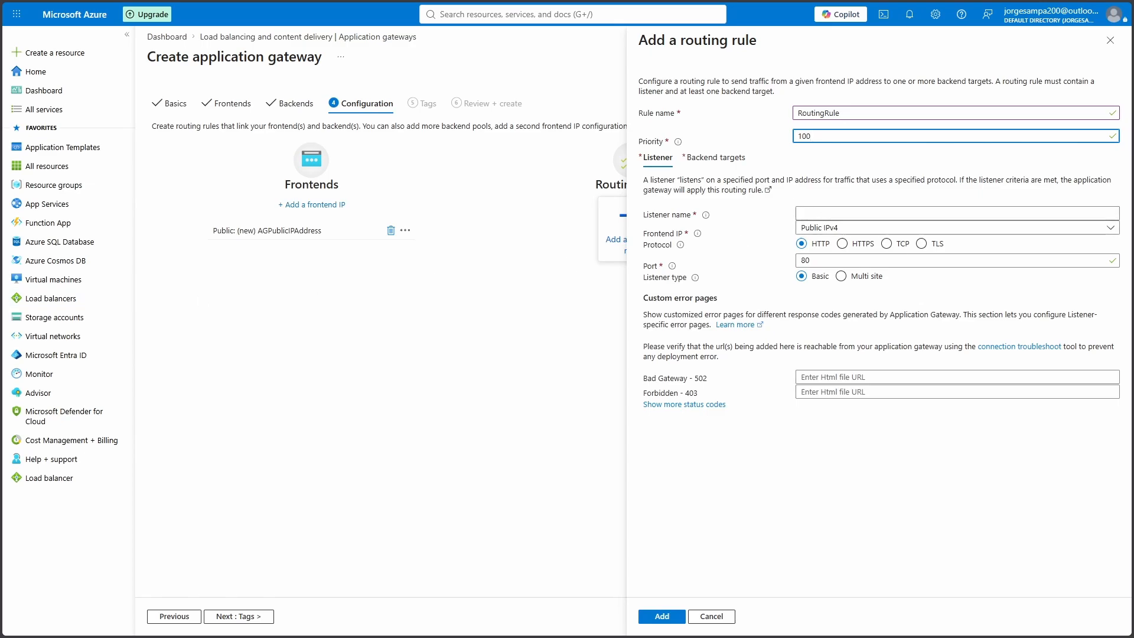
pyautogui.press('Tab')
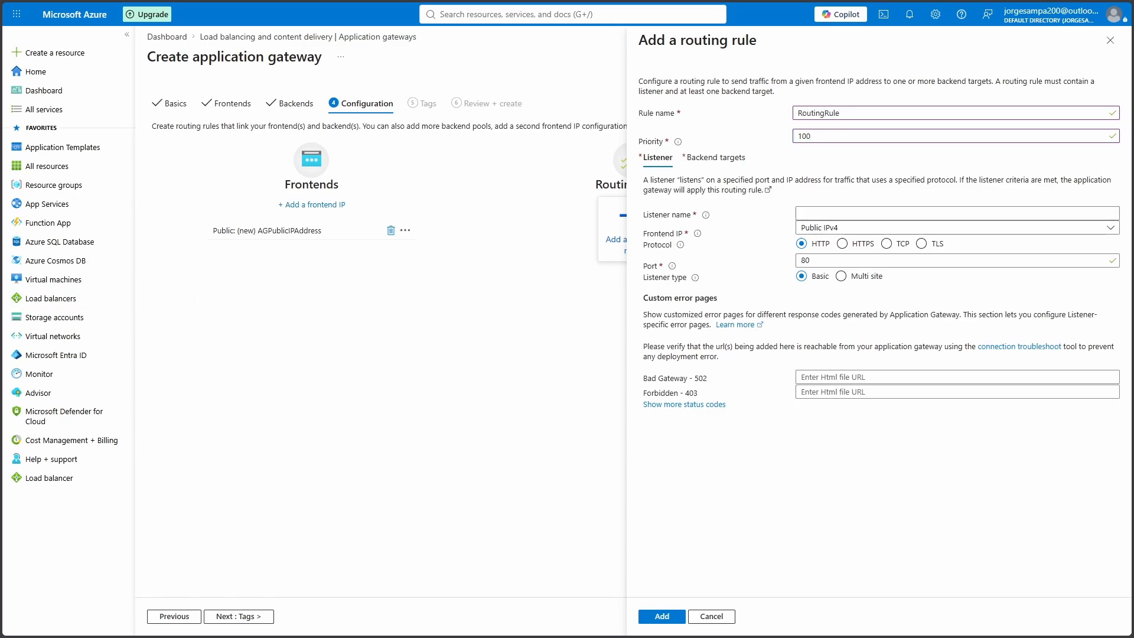
pyautogui.click(854, 214)
pyautogui.write('Listener')
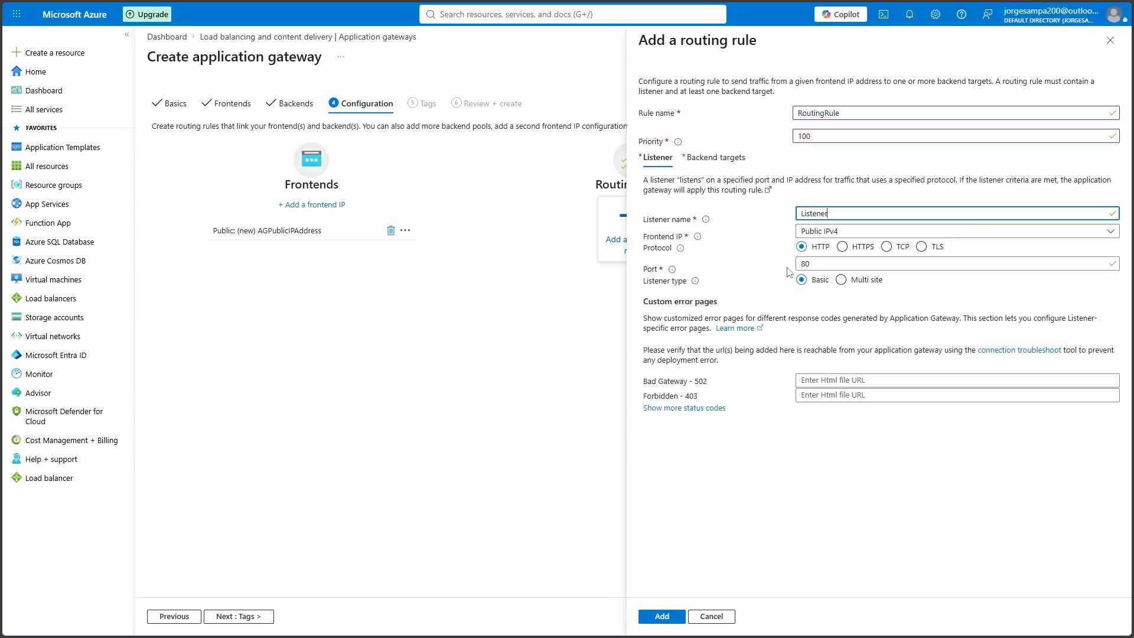
# Set the rule's backend target to BackendPool and begin new backend settings
pyautogui.click(709, 160)
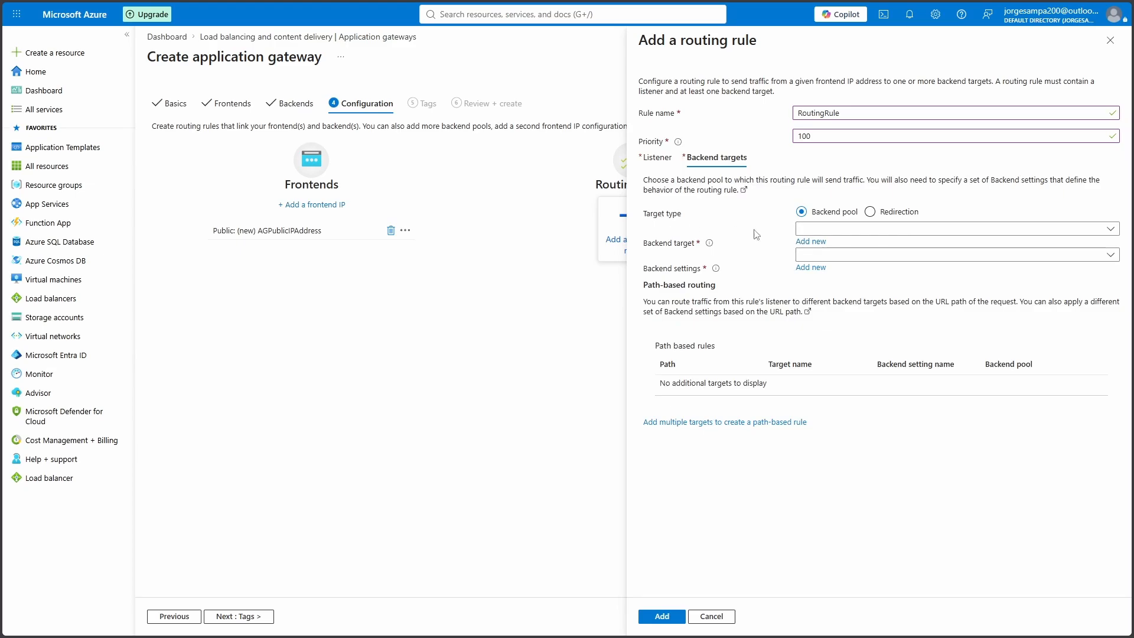
pyautogui.click(841, 232)
pyautogui.click(857, 247)
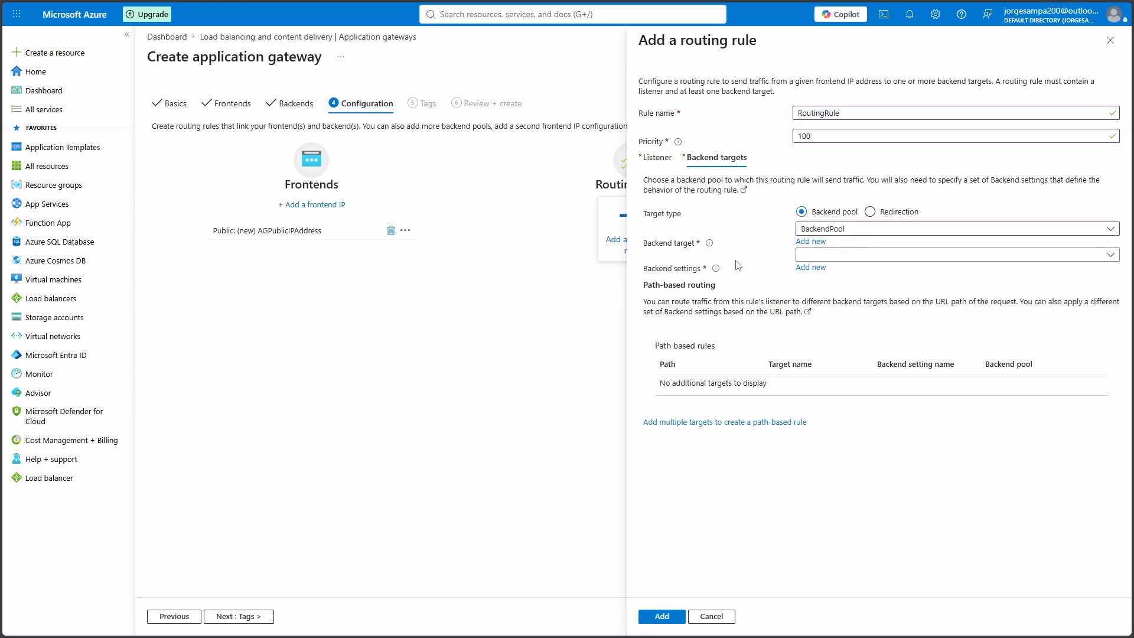
pyautogui.click(812, 268)
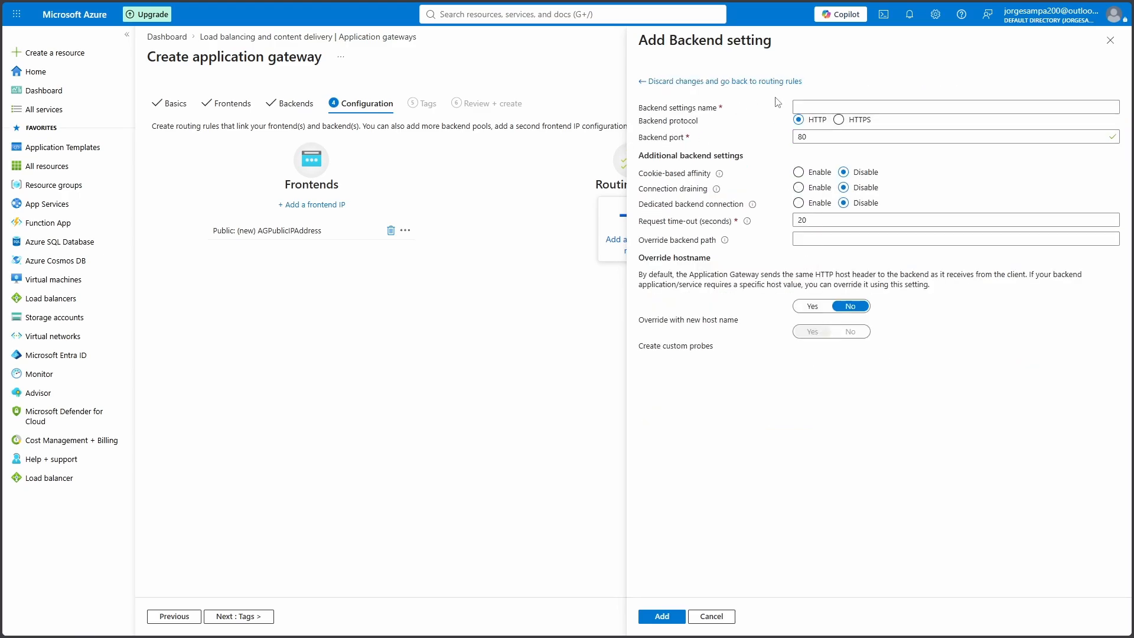
# Save backend settings HTTPSetting and add RoutingRule to the gateway
pyautogui.click(800, 107)
pyautogui.write('HTTPSetting')
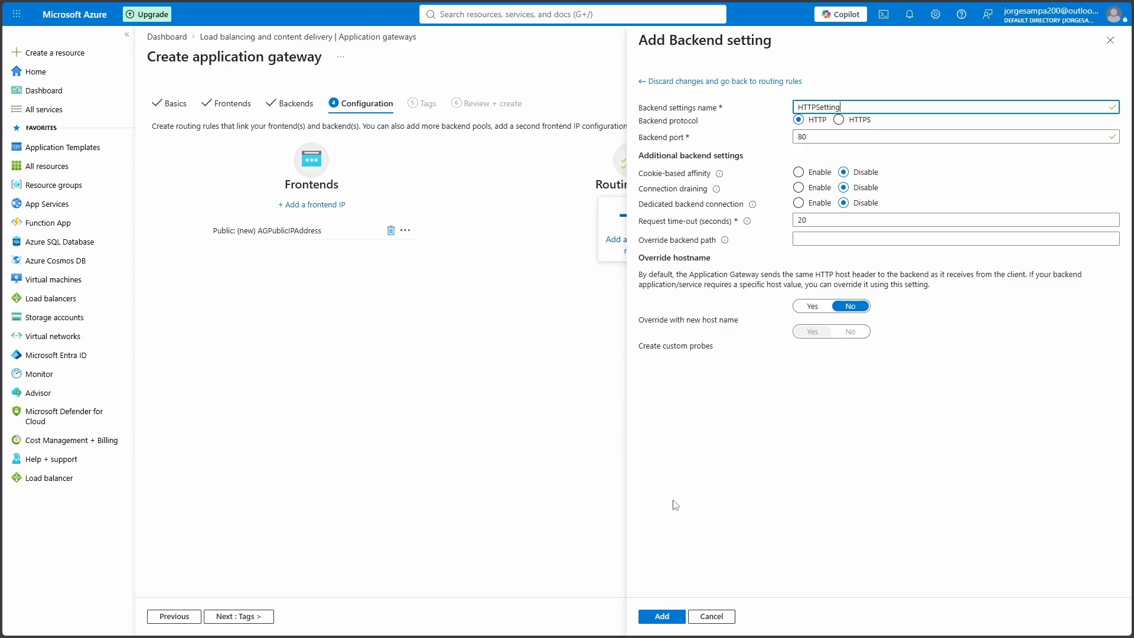
pyautogui.click(662, 616)
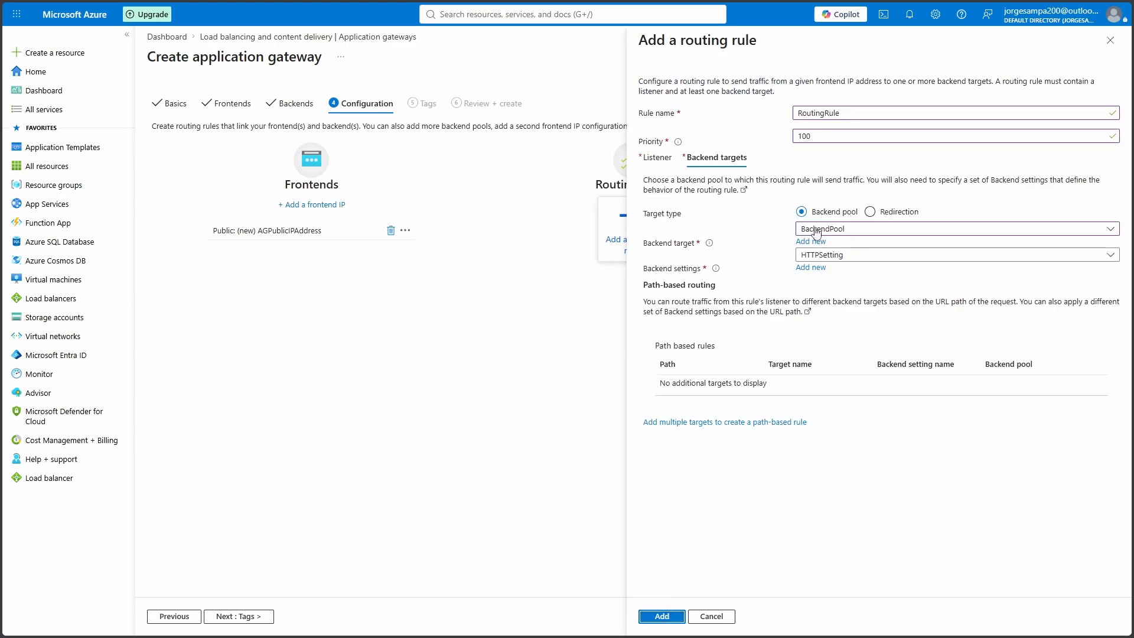
pyautogui.moveTo(716, 269)
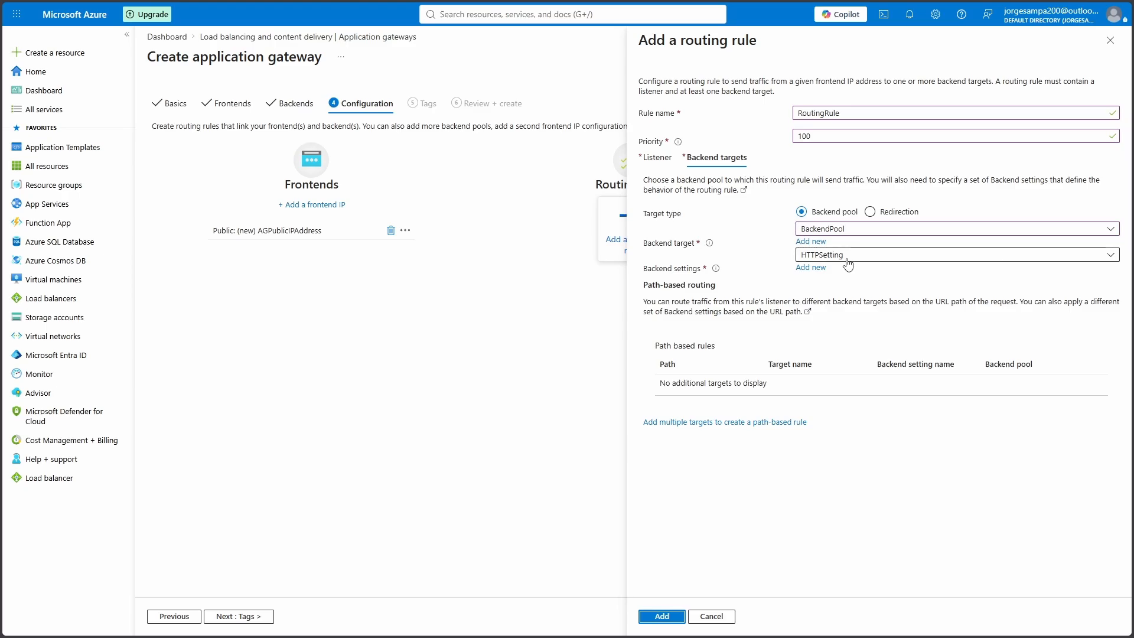
pyautogui.click(668, 617)
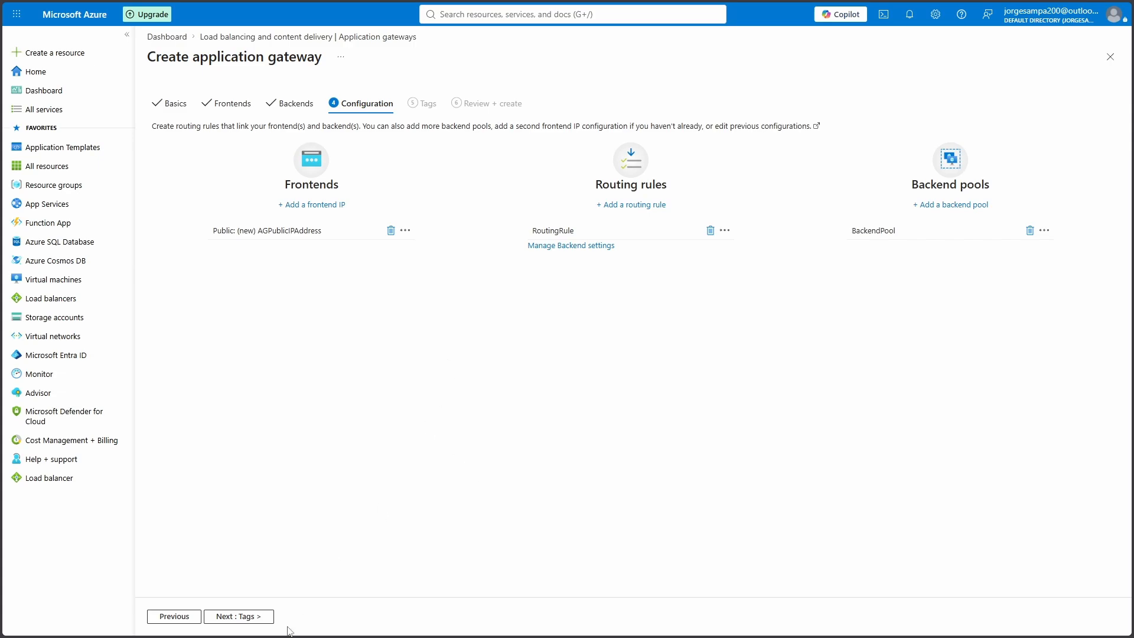
# Skip tags, pass validation, and create ContosoAppGateway
pyautogui.click(244, 617)
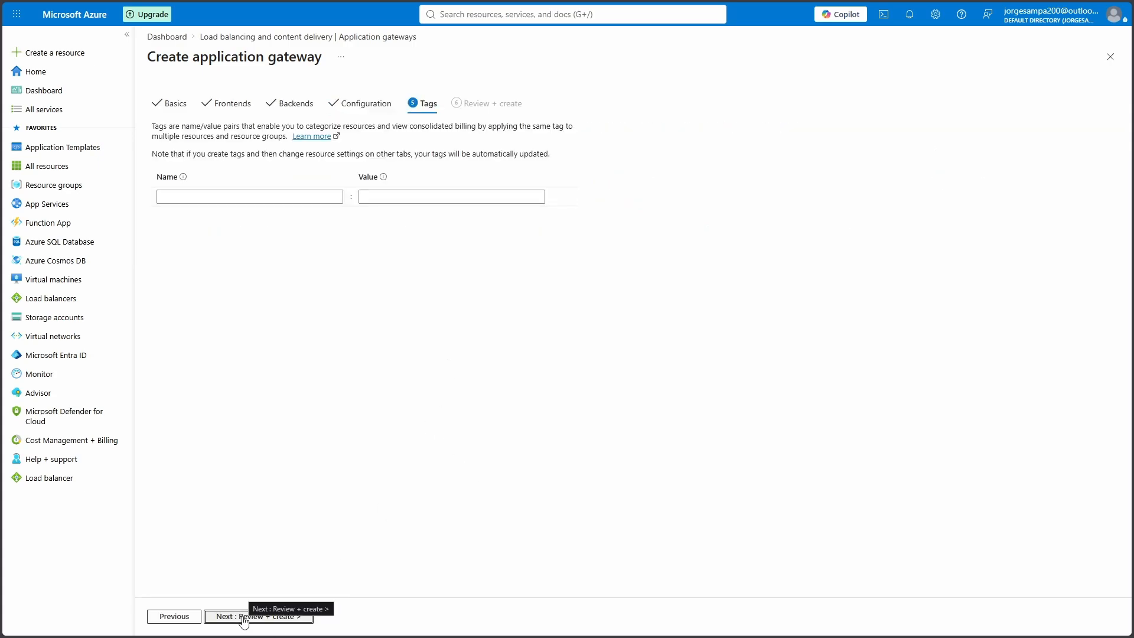
pyautogui.click(262, 619)
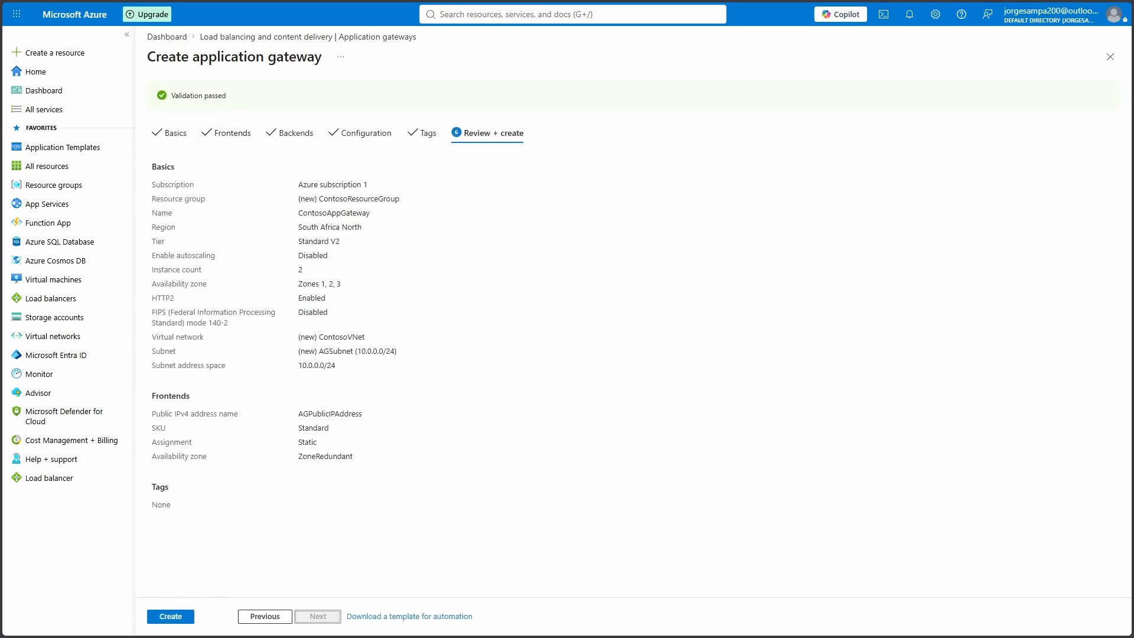
pyautogui.click(170, 616)
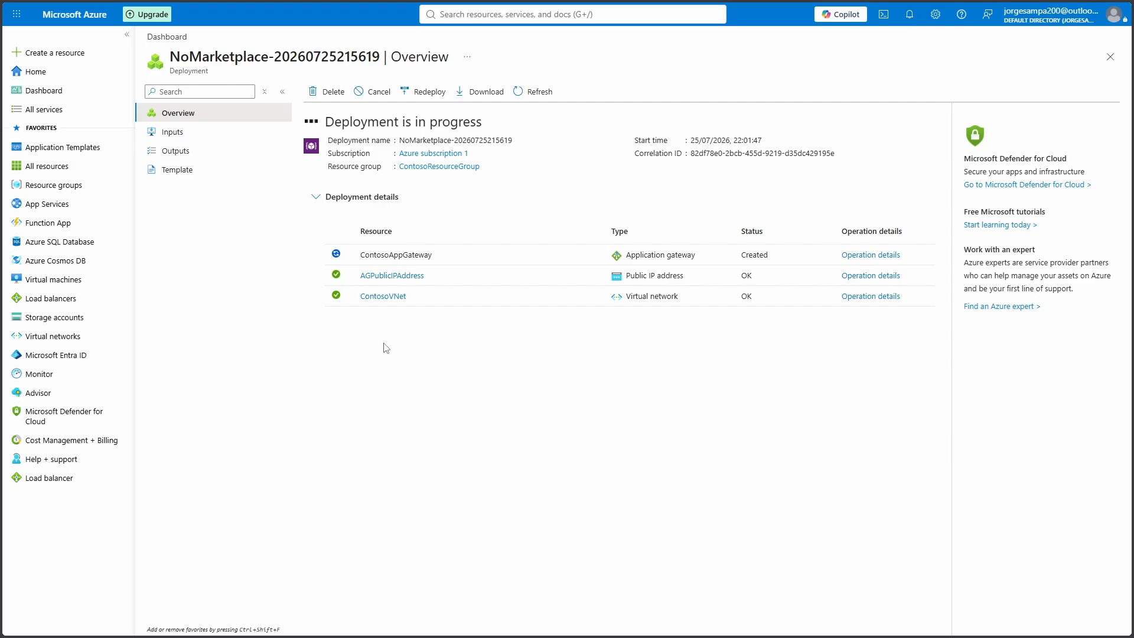
# Show the Subnets page of ContosoVNet from Virtual networks
pyautogui.click(65, 337)
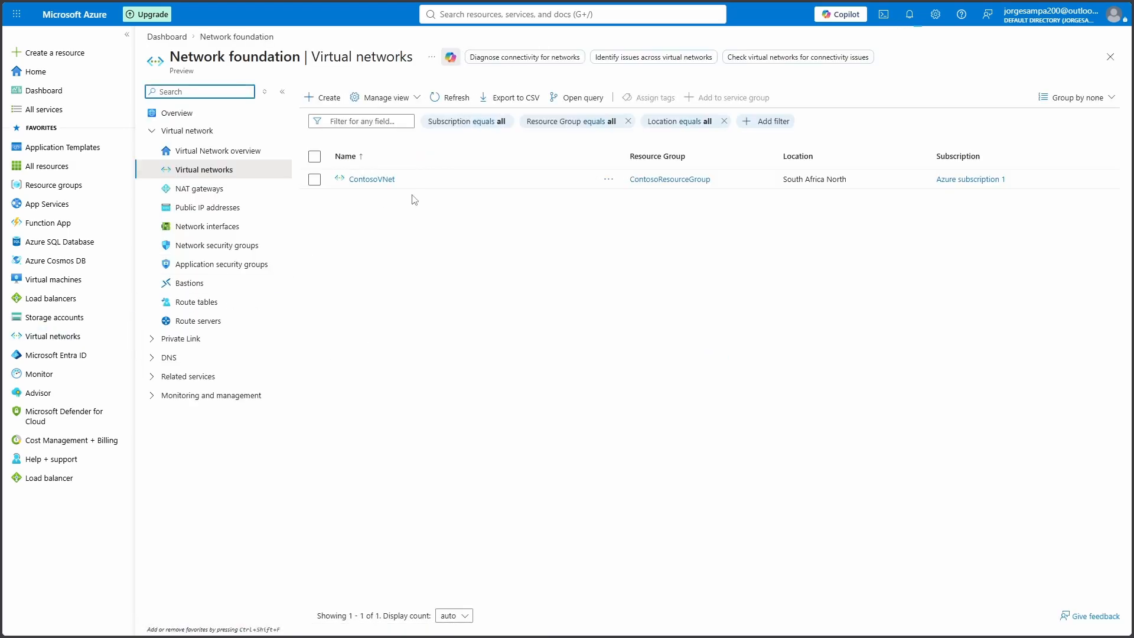
pyautogui.click(367, 181)
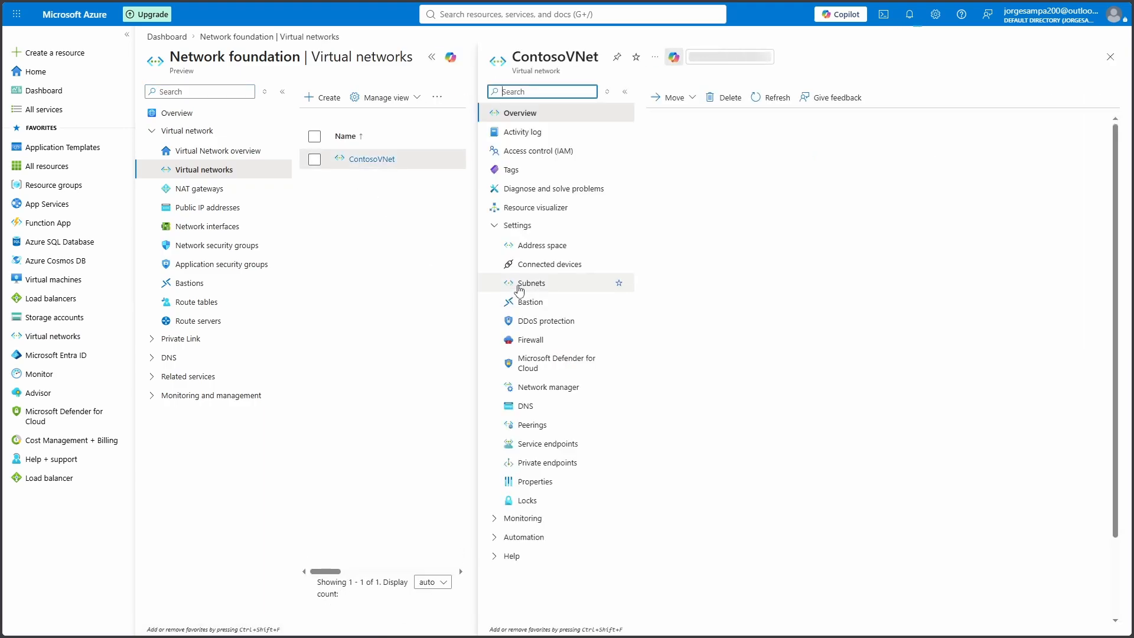
pyautogui.click(543, 284)
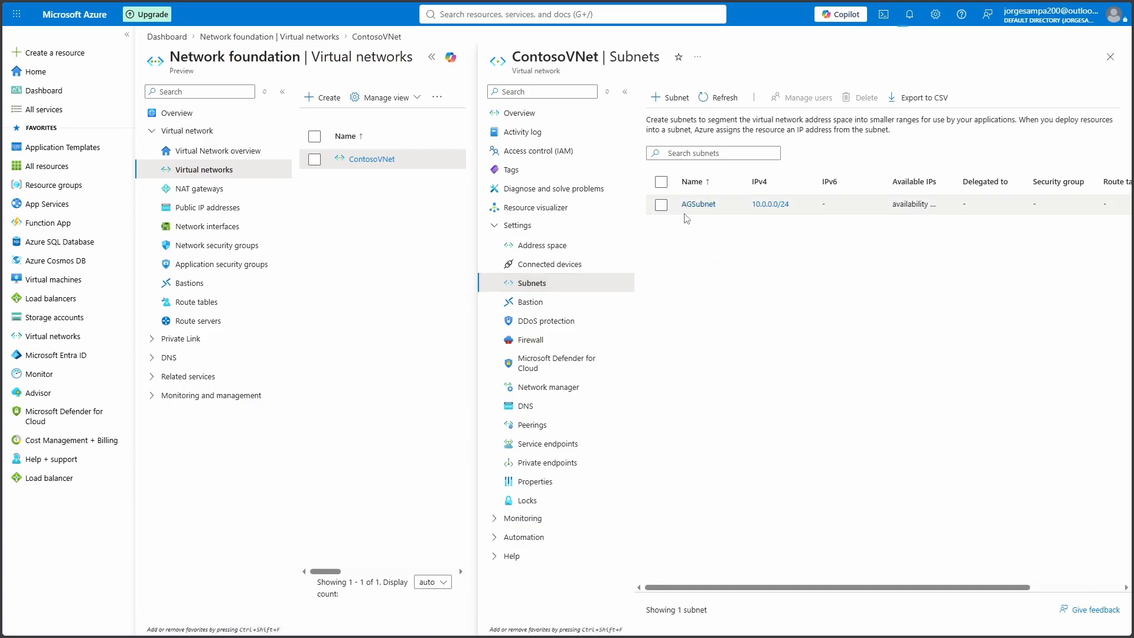
# Add subnet BackendSubnet with range 10.0.1.0/24 to ContosoVNet
pyautogui.click(677, 98)
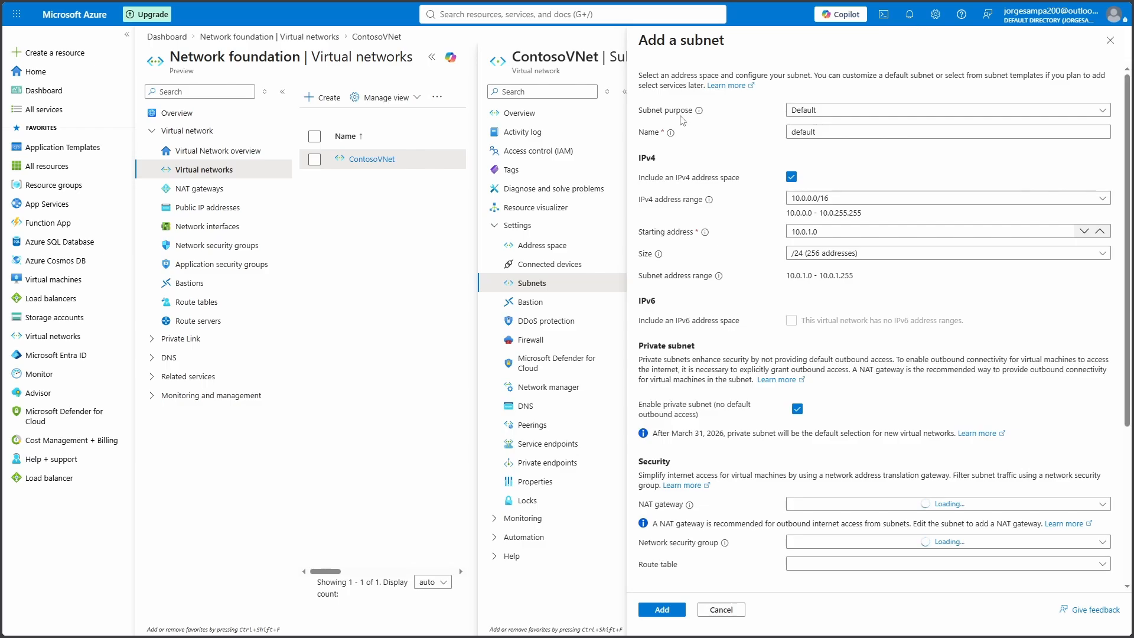
pyautogui.moveTo(828, 133); pyautogui.dragTo(735, 126)
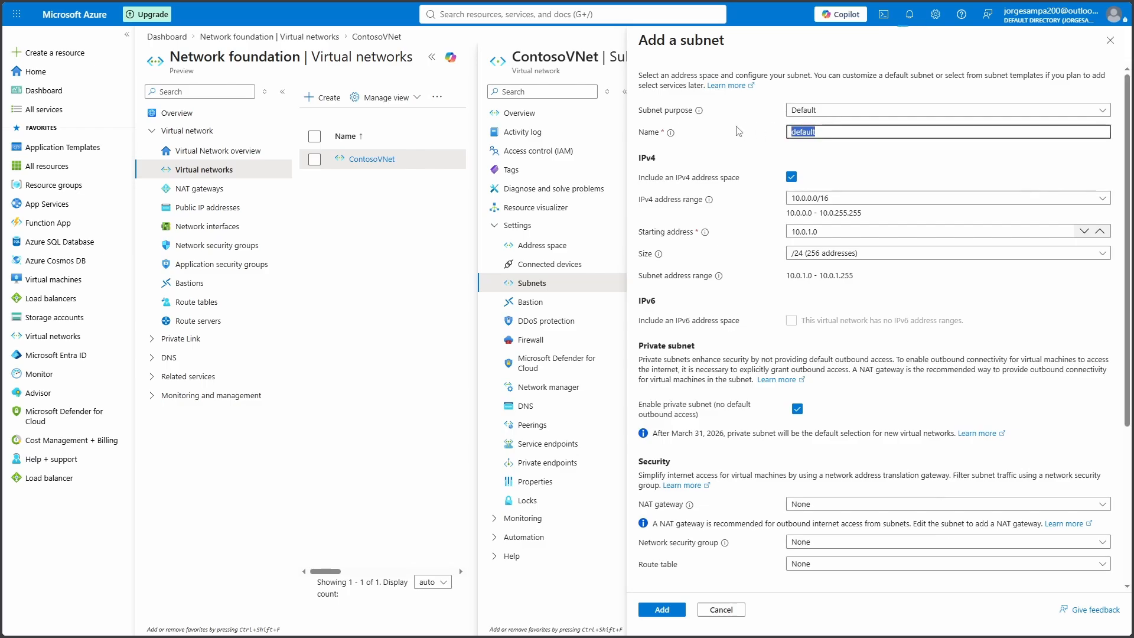
pyautogui.write('BackendSubnet')
pyautogui.scroll(-4, 698, 436)
pyautogui.click(668, 605)
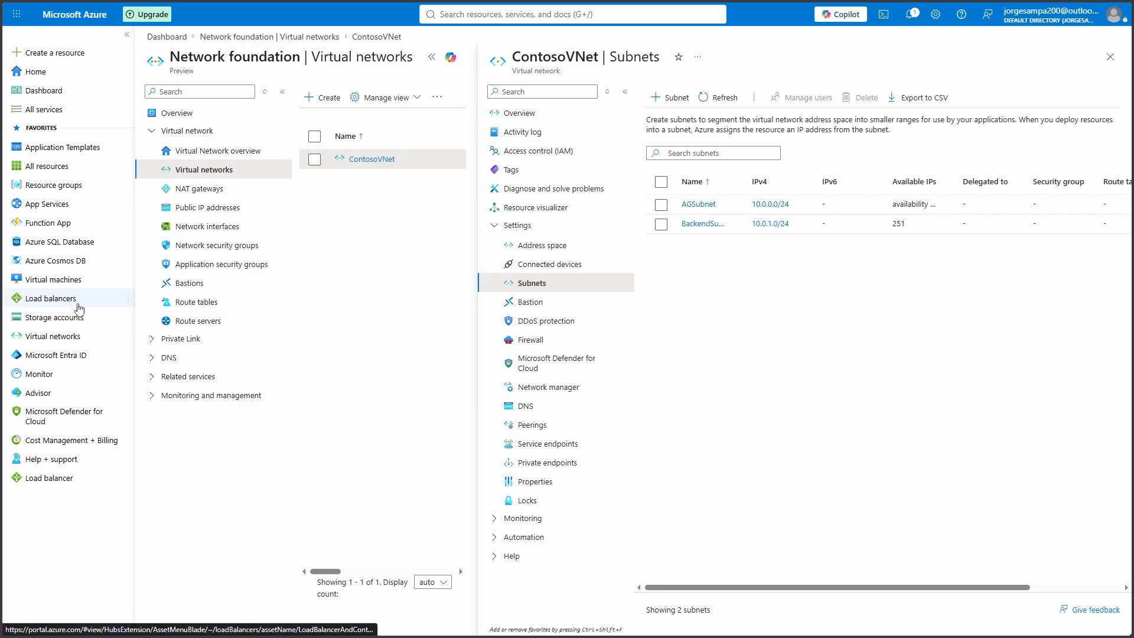
pyautogui.click(65, 282)
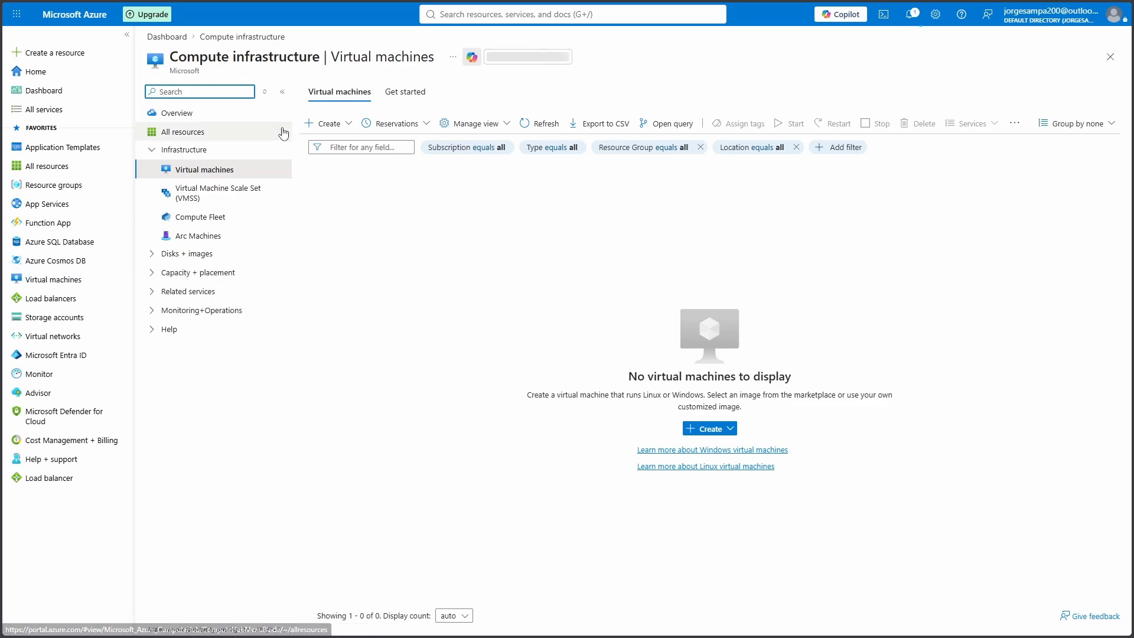
# Start VM BackendVM1 in ContosoResourceGroup using the previous creation form
pyautogui.click(325, 124)
pyautogui.click(337, 161)
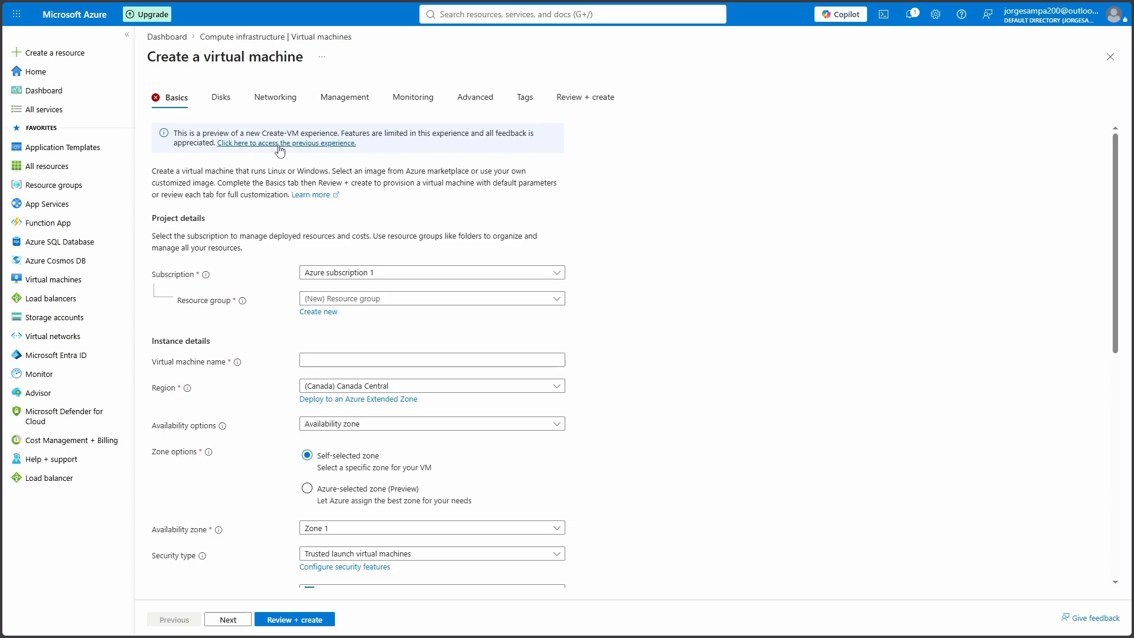
pyautogui.click(280, 151)
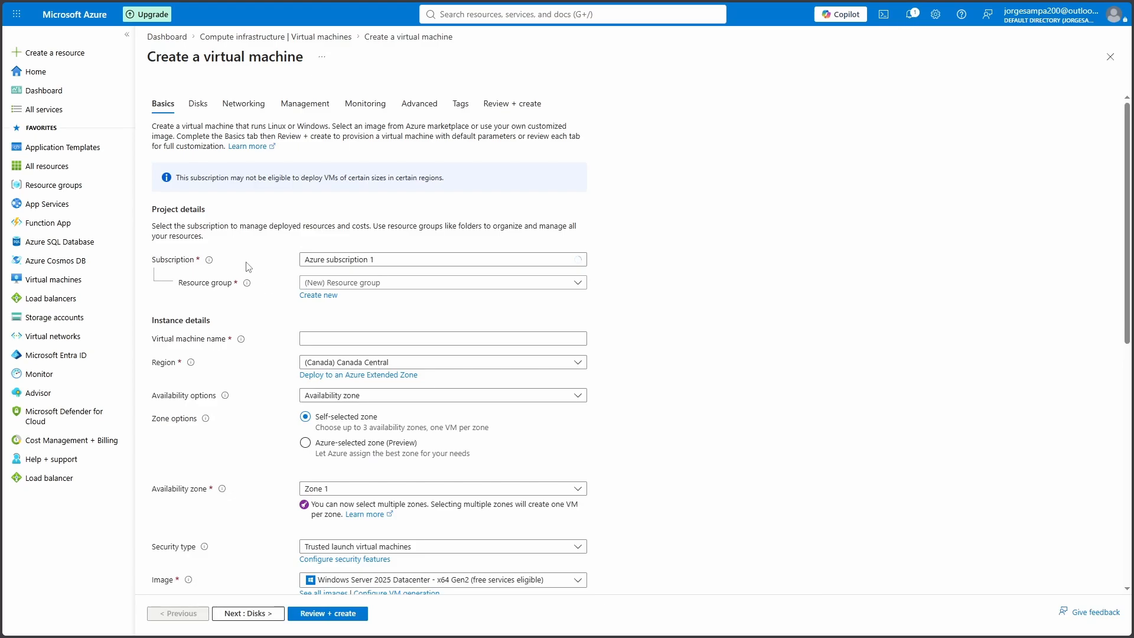
pyautogui.click(390, 283)
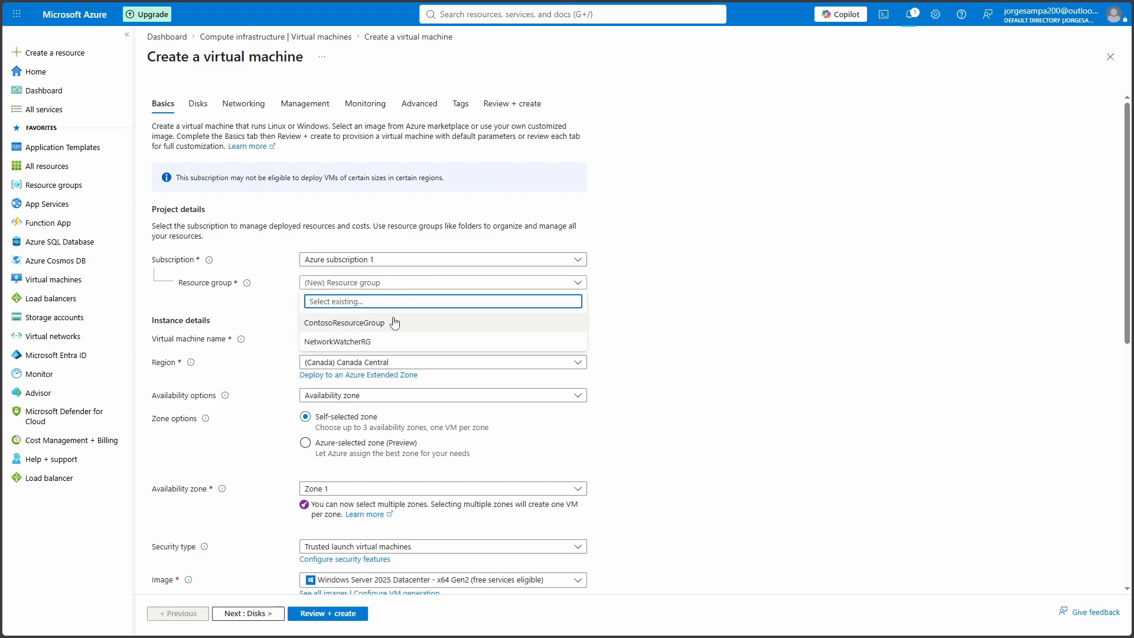
pyautogui.click(354, 326)
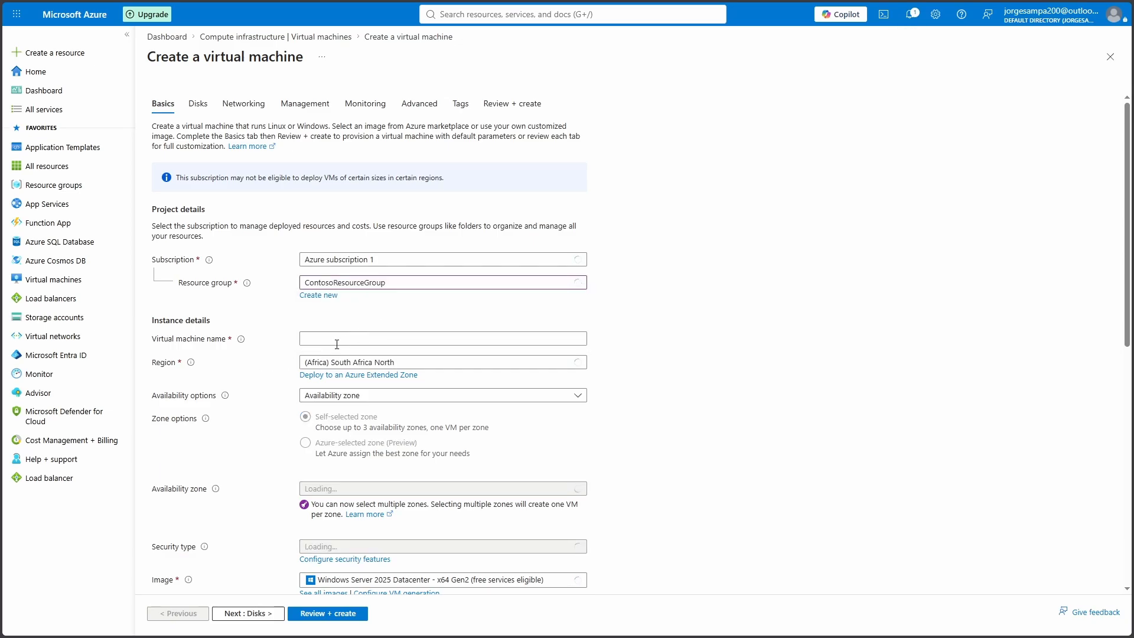
pyautogui.click(334, 337)
pyautogui.write('BackendVM1')
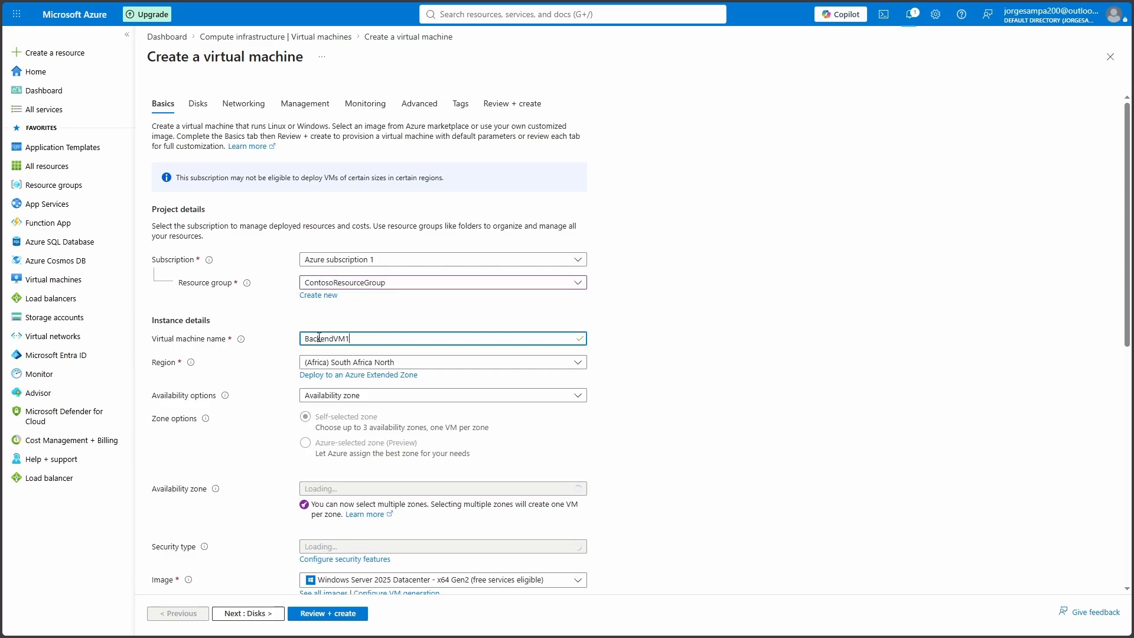
pyautogui.scroll(-1, 395, 338)
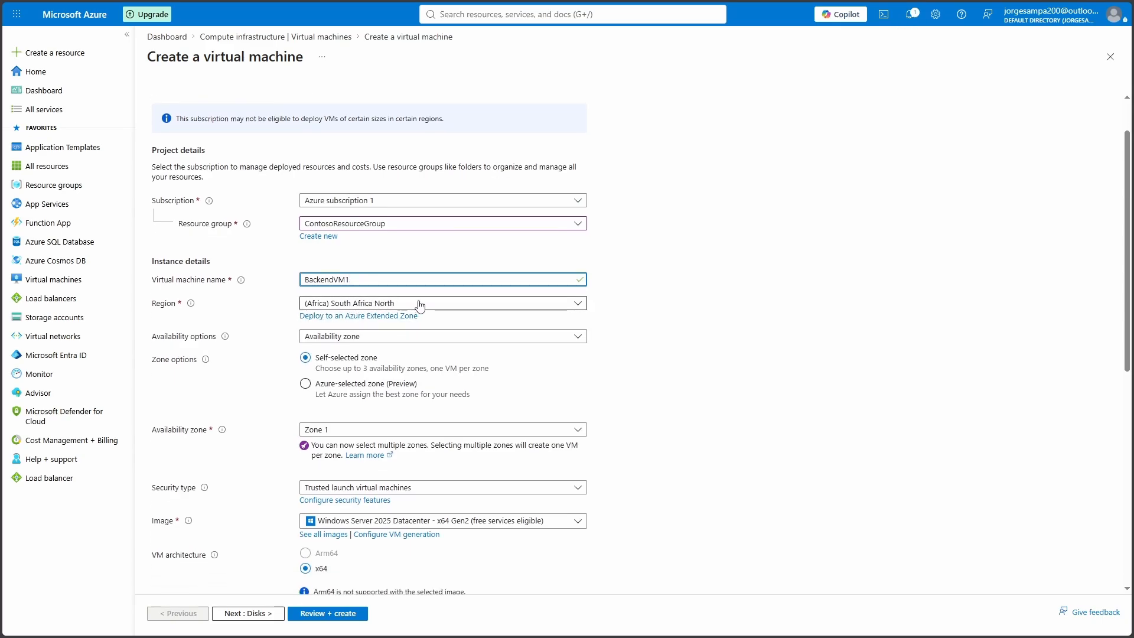
# Set BackendVM1's size to Standard_B2ats_v2
pyautogui.scroll(-3, 419, 304)
pyautogui.scroll(-2, 421, 304)
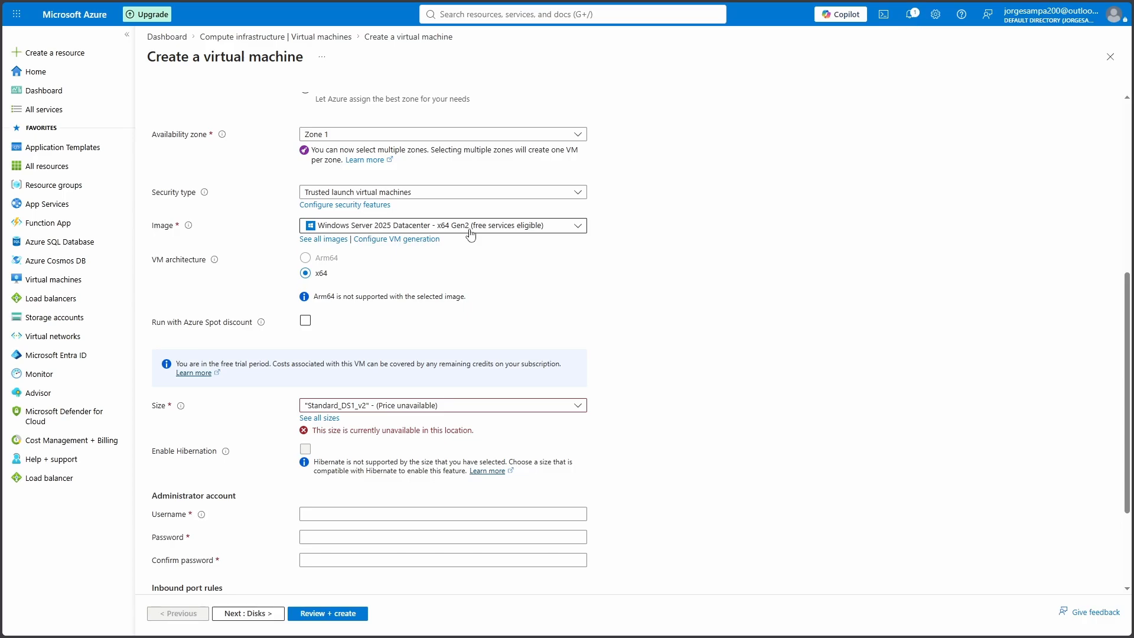
pyautogui.click(453, 406)
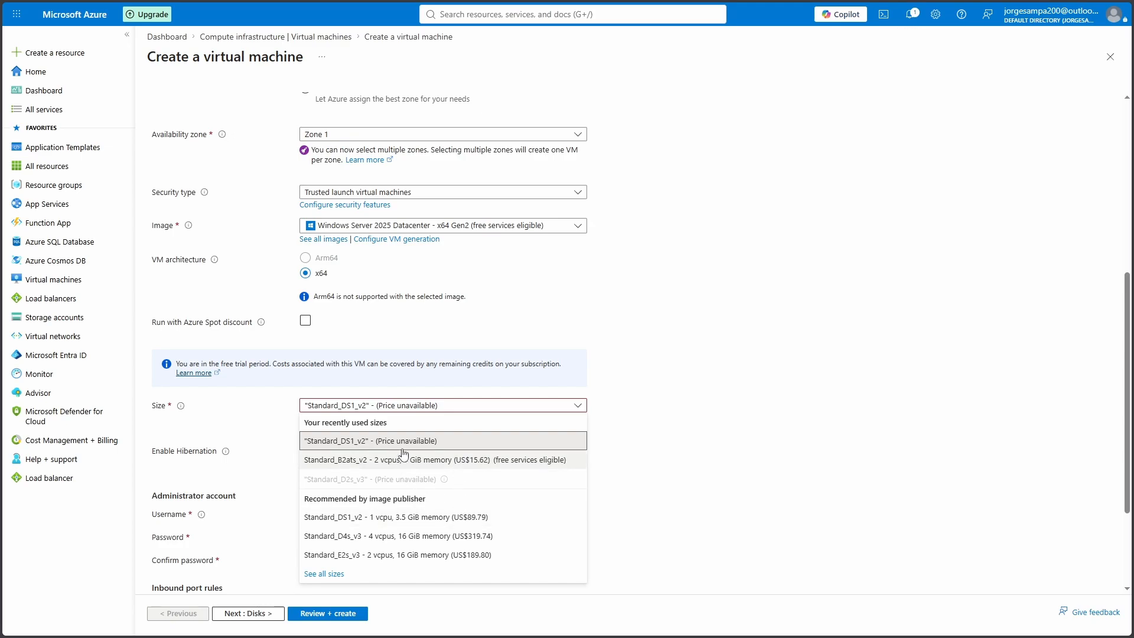
pyautogui.click(440, 465)
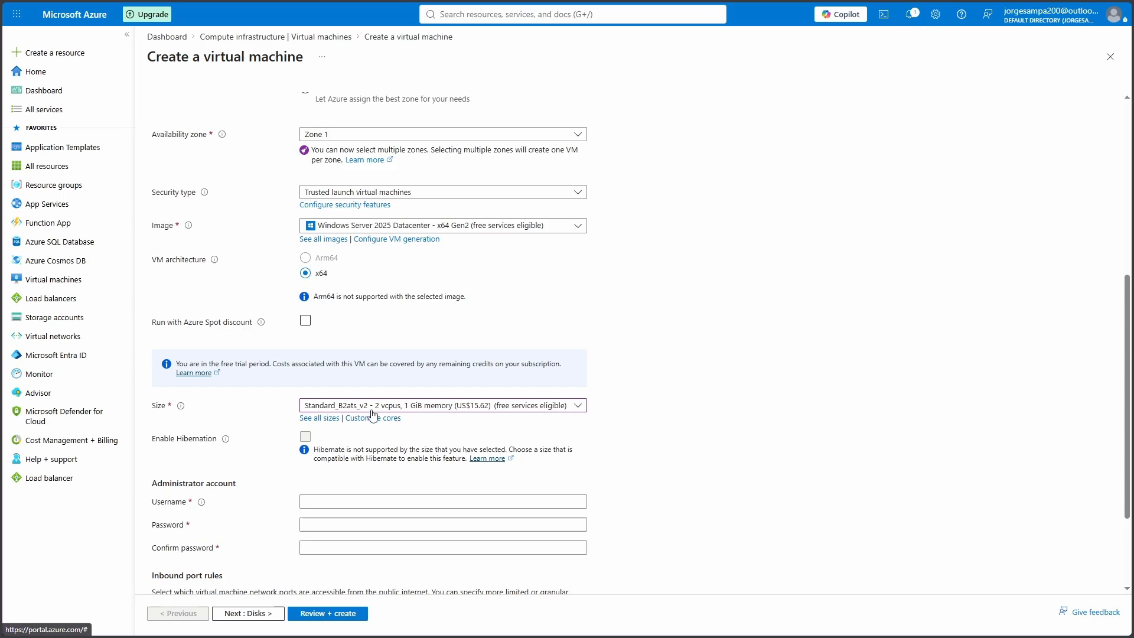
# Enter the administrator username and password, then go on to the Disks tab
pyautogui.scroll(-1, 387, 435)
pyautogui.click(328, 443)
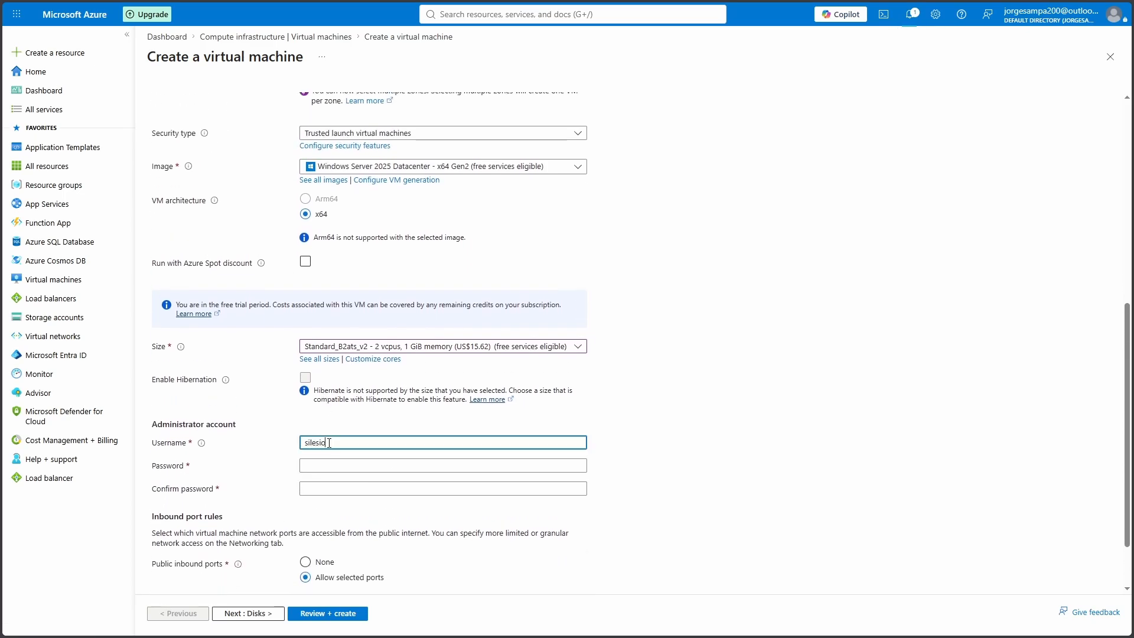
pyautogui.press('Tab')
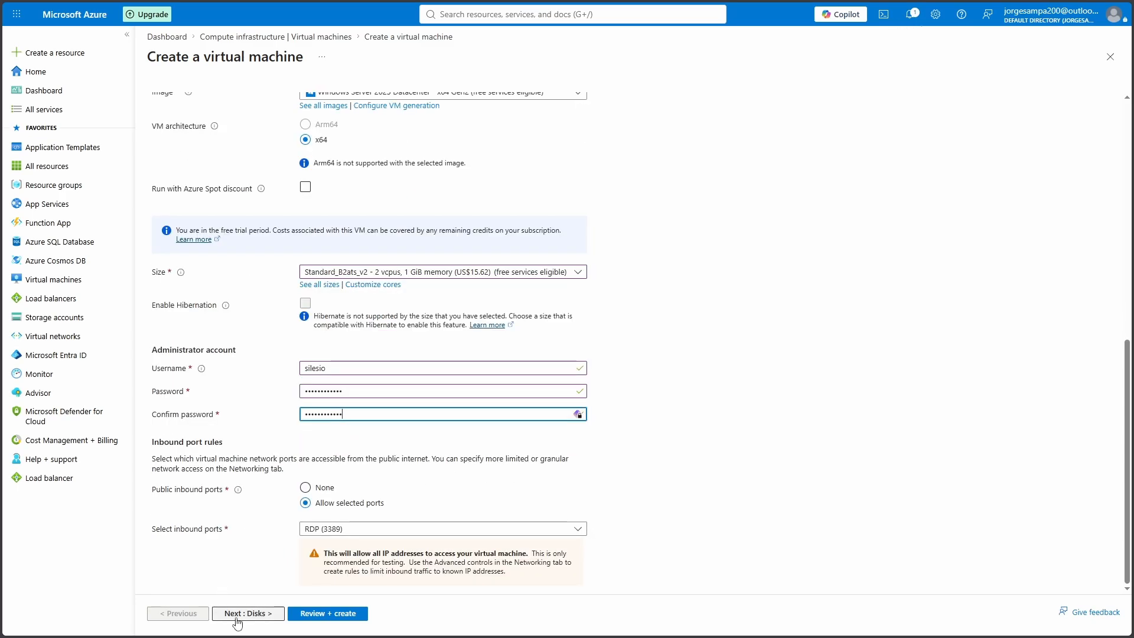
pyautogui.click(238, 616)
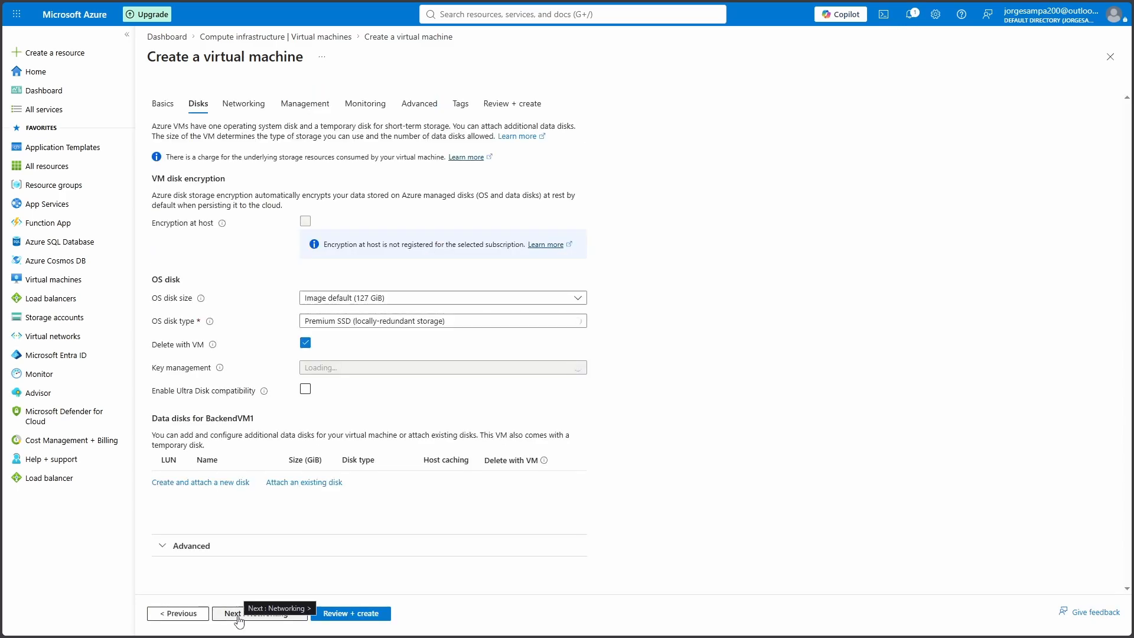
# On Networking, set public IP to None and create new BackendVM-NSG keeping the default RDP rule
pyautogui.click(240, 618)
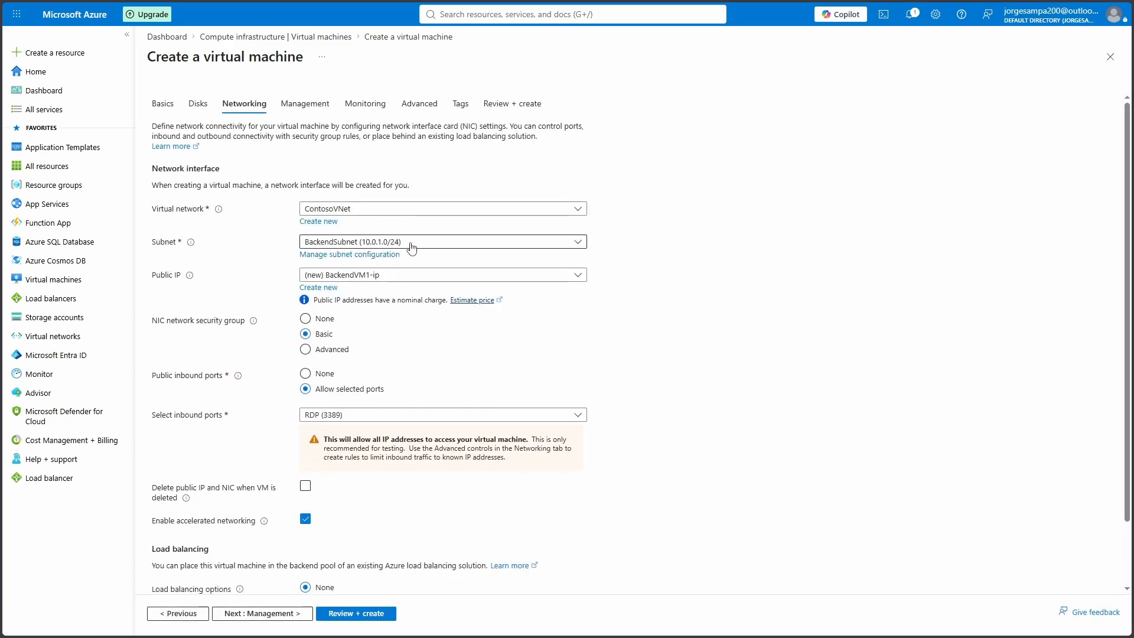
pyautogui.click(345, 277)
pyautogui.click(319, 313)
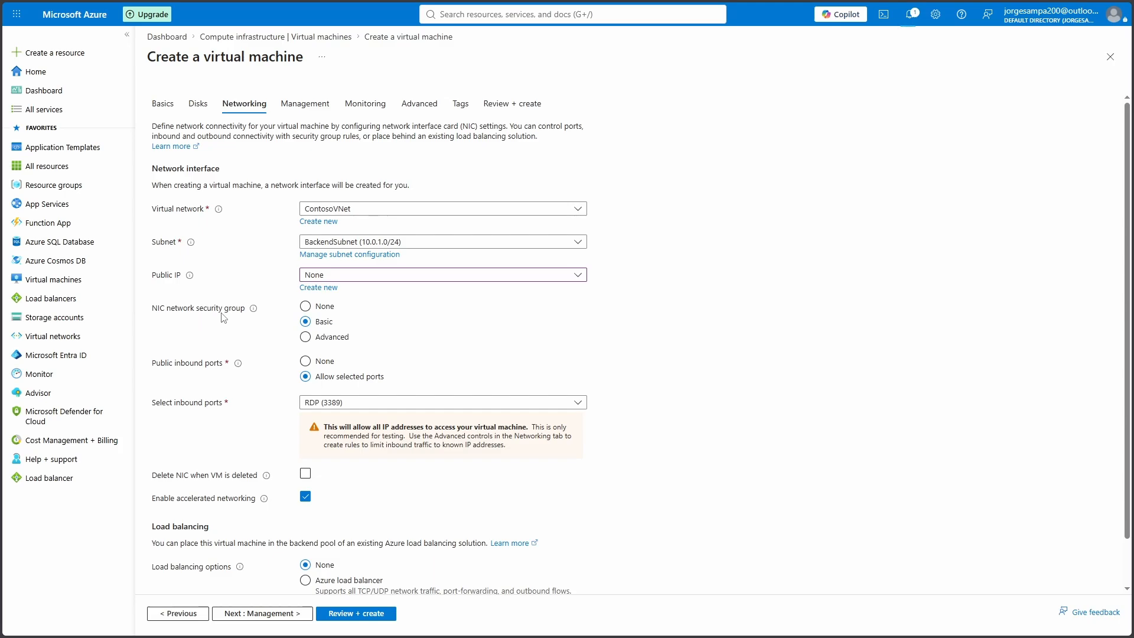
pyautogui.click(305, 338)
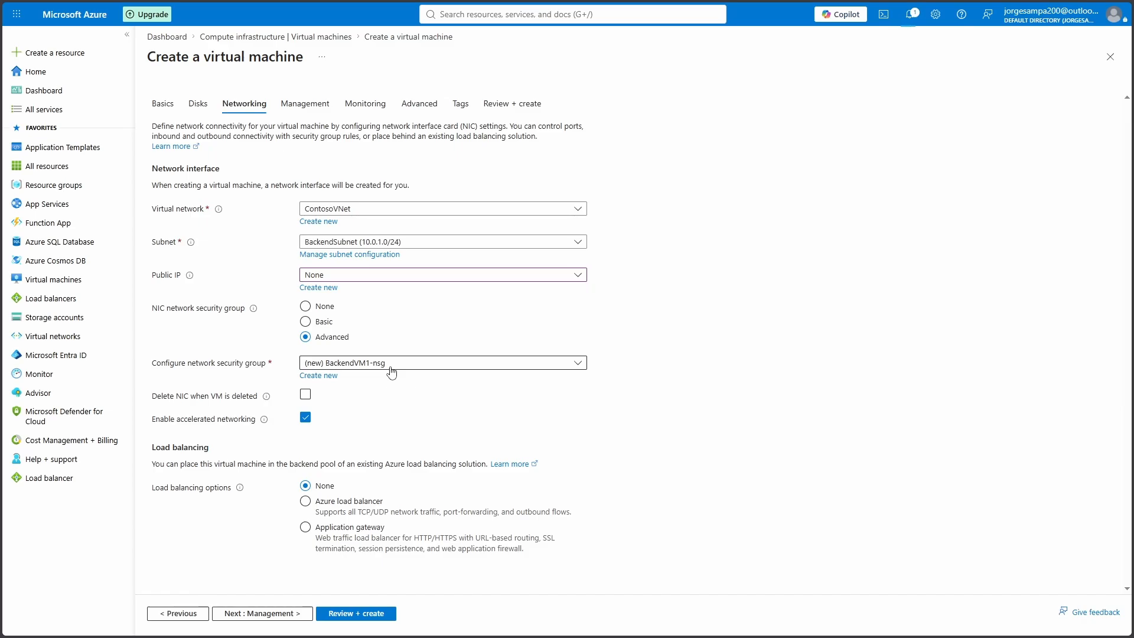
pyautogui.click(323, 377)
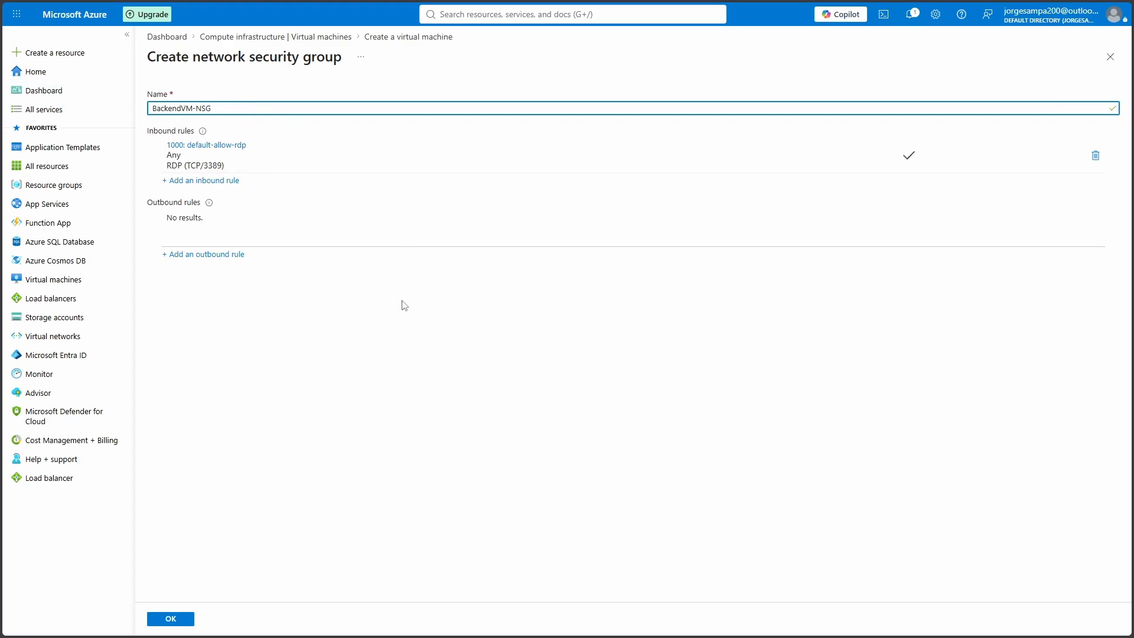
pyautogui.click(183, 623)
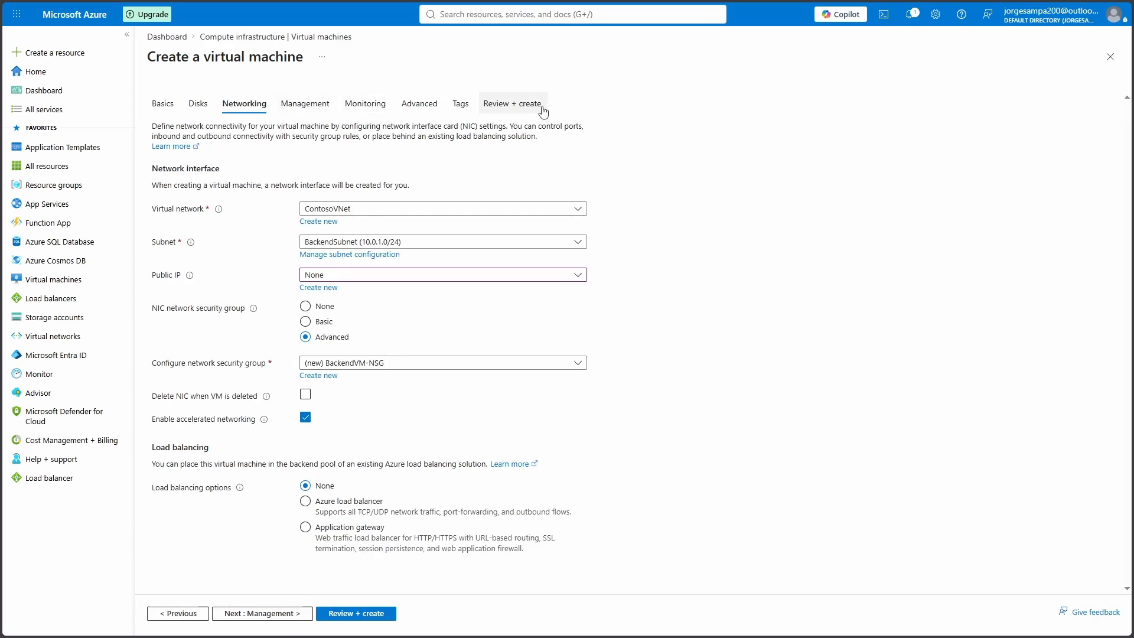
# Run Review + create validation for BackendVM1, then create it
pyautogui.click(521, 106)
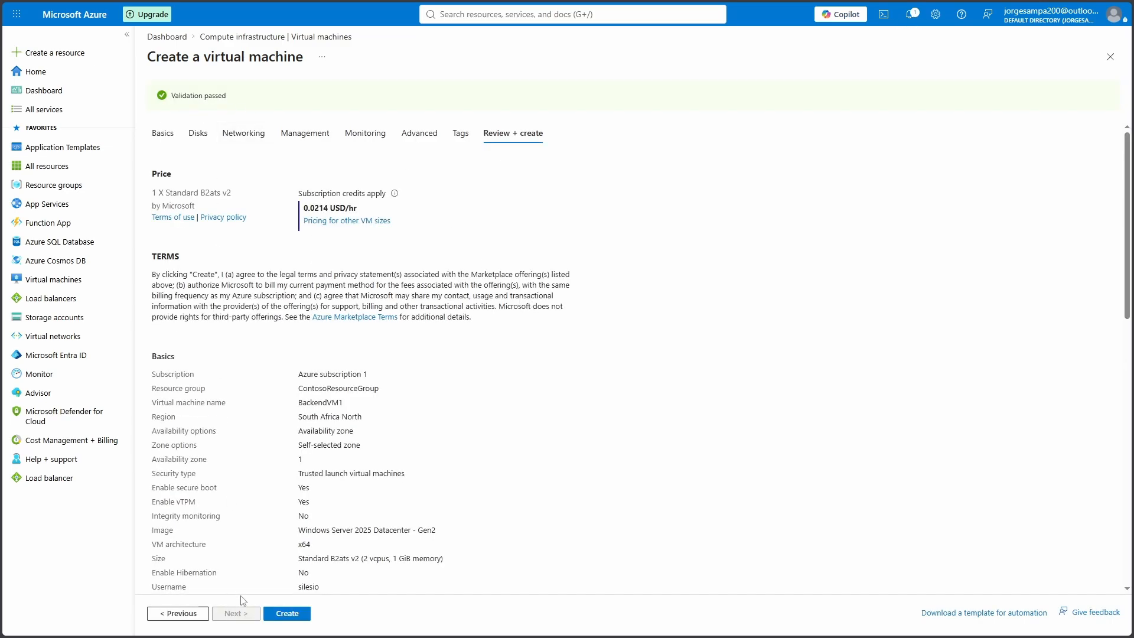
pyautogui.click(282, 616)
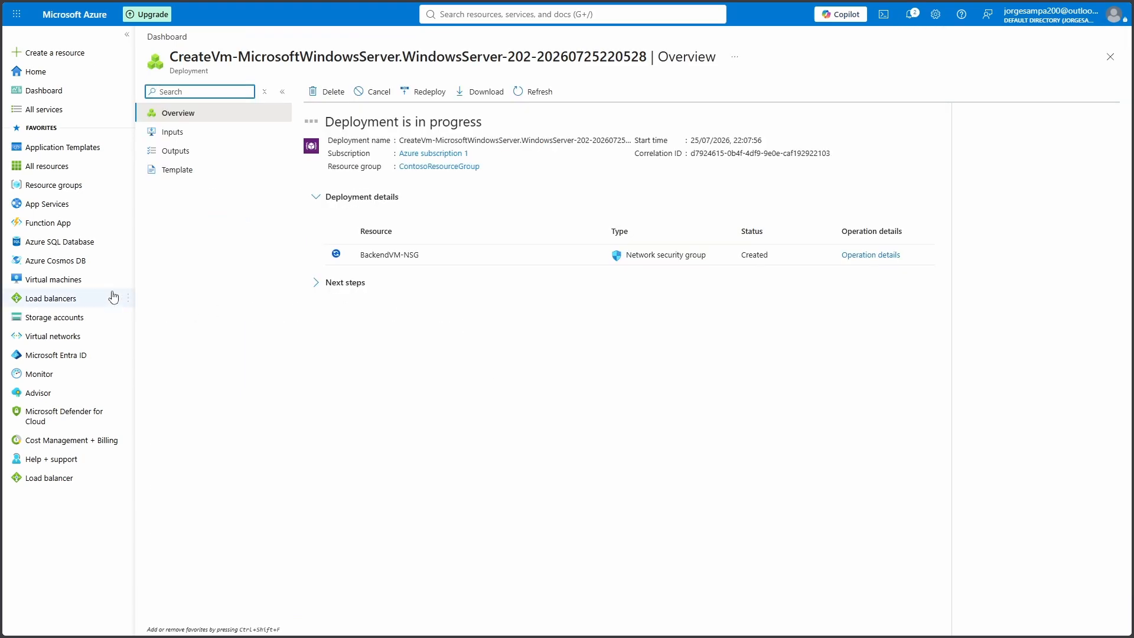
# Start a new virtual machine in the classic form, placed in ContosoResourceGroup
pyautogui.click(73, 284)
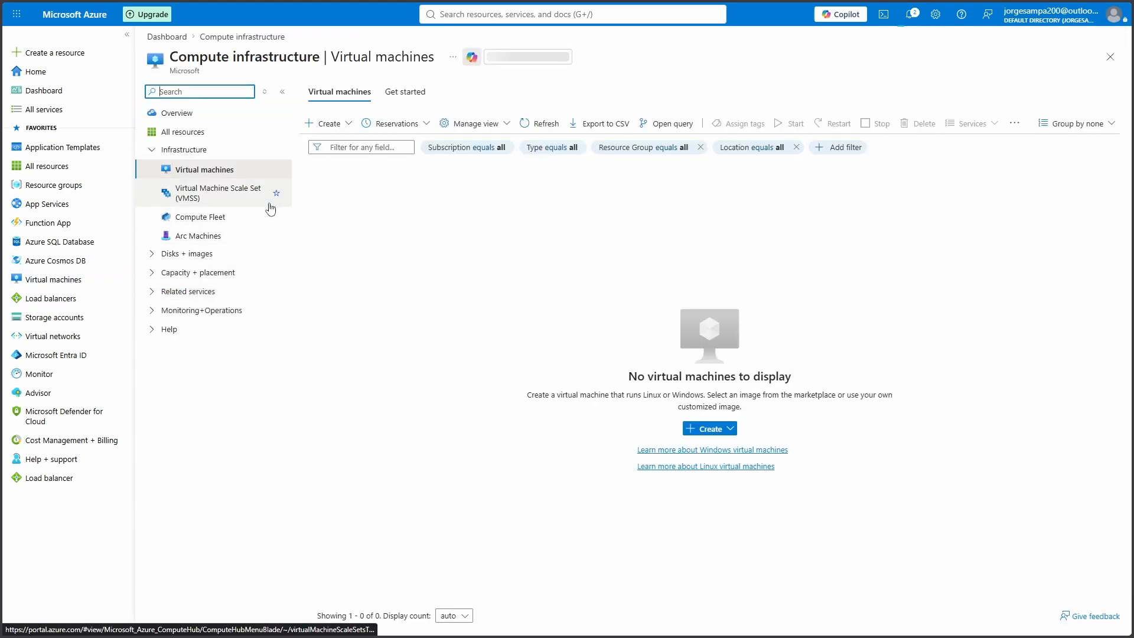
pyautogui.click(325, 123)
pyautogui.click(342, 169)
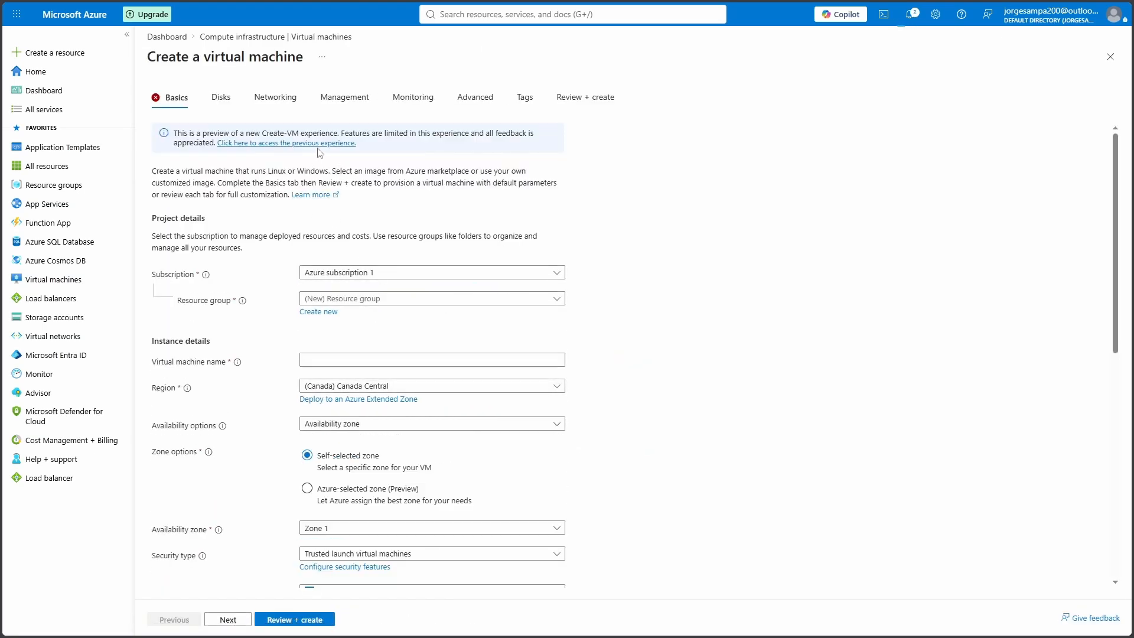
pyautogui.click(323, 144)
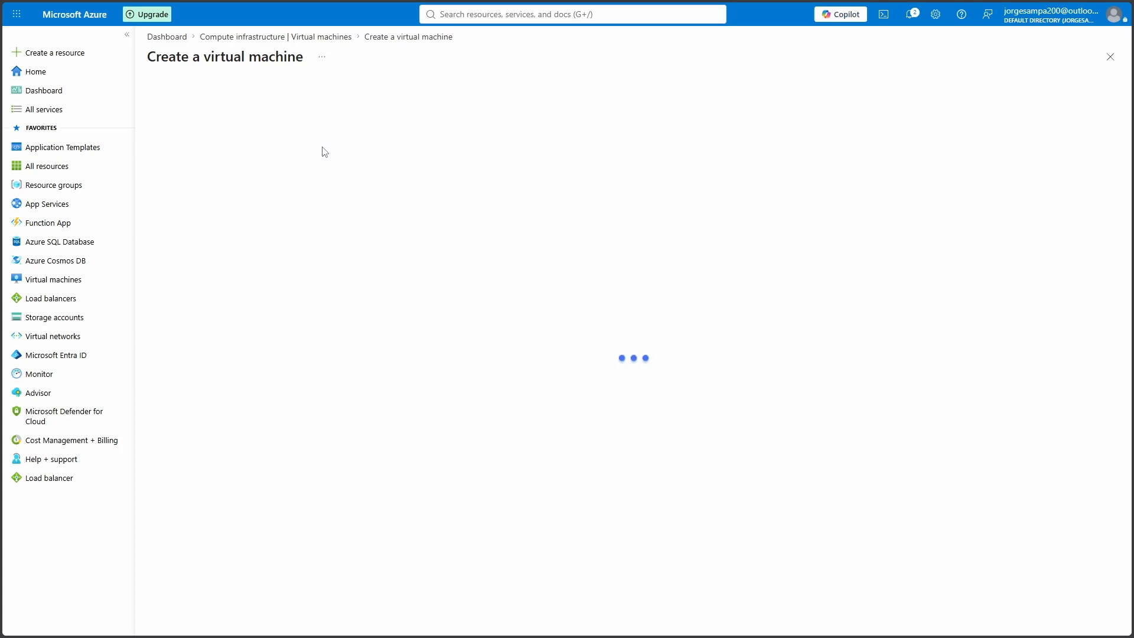
pyautogui.click(398, 288)
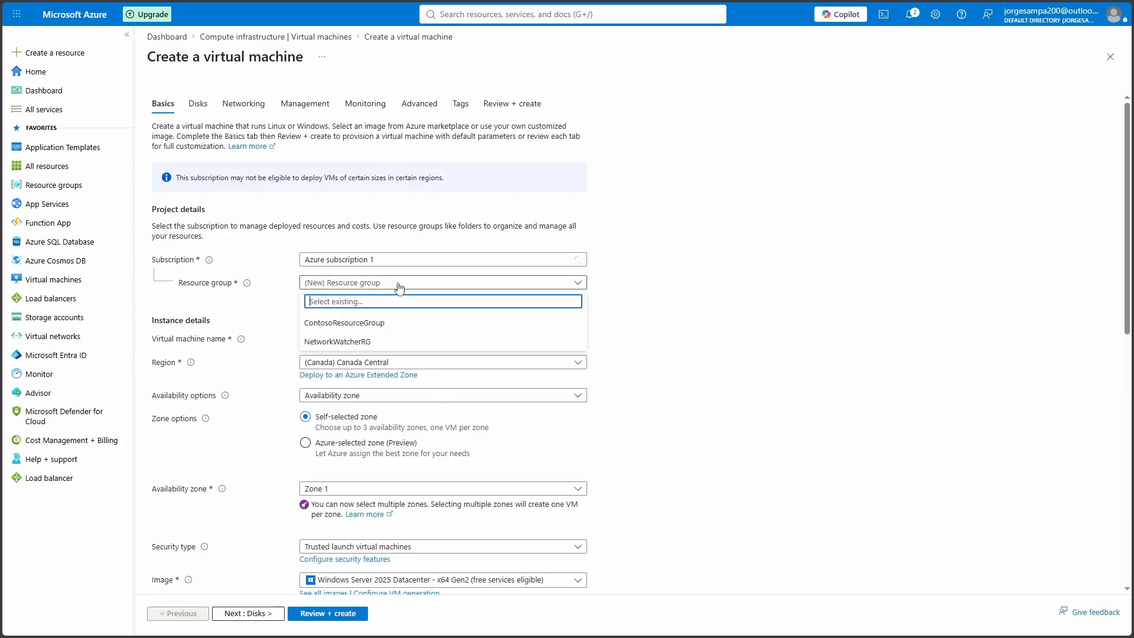
pyautogui.click(370, 325)
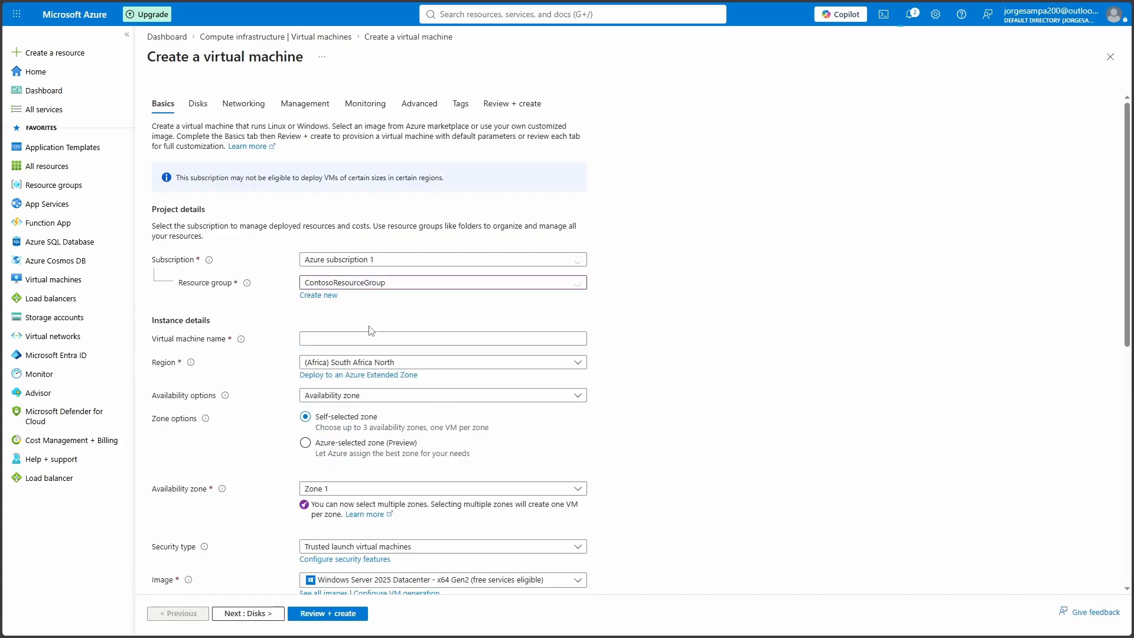
# Name the VM BackendVM2 and enter the administrator username and password
pyautogui.click(359, 338)
pyautogui.write('BackendVM2')
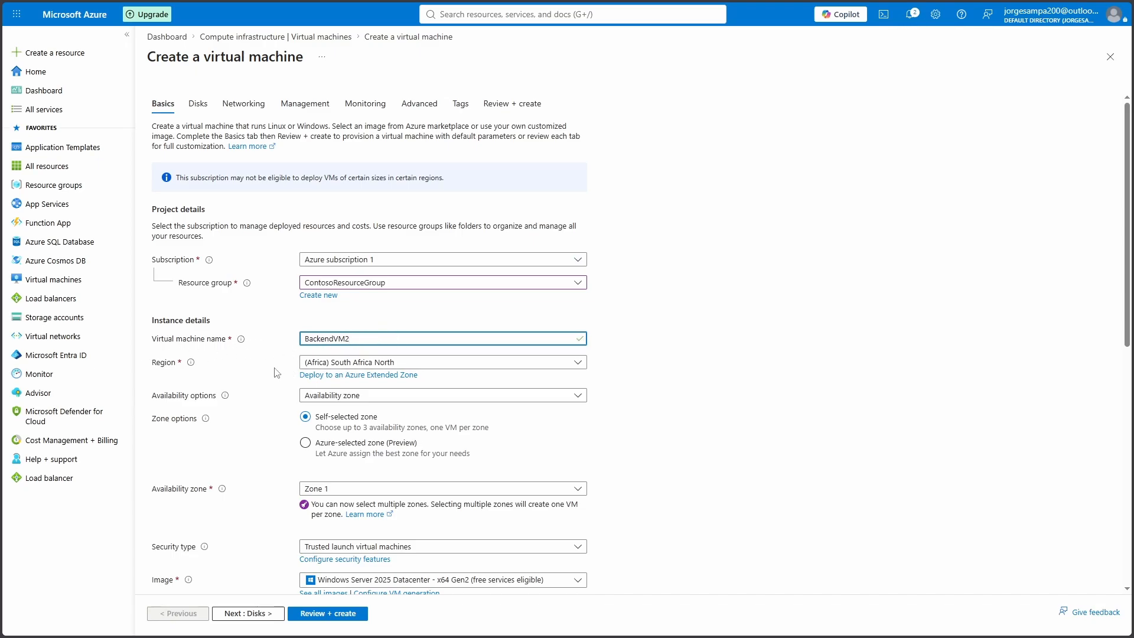
pyautogui.scroll(-4, 383, 360)
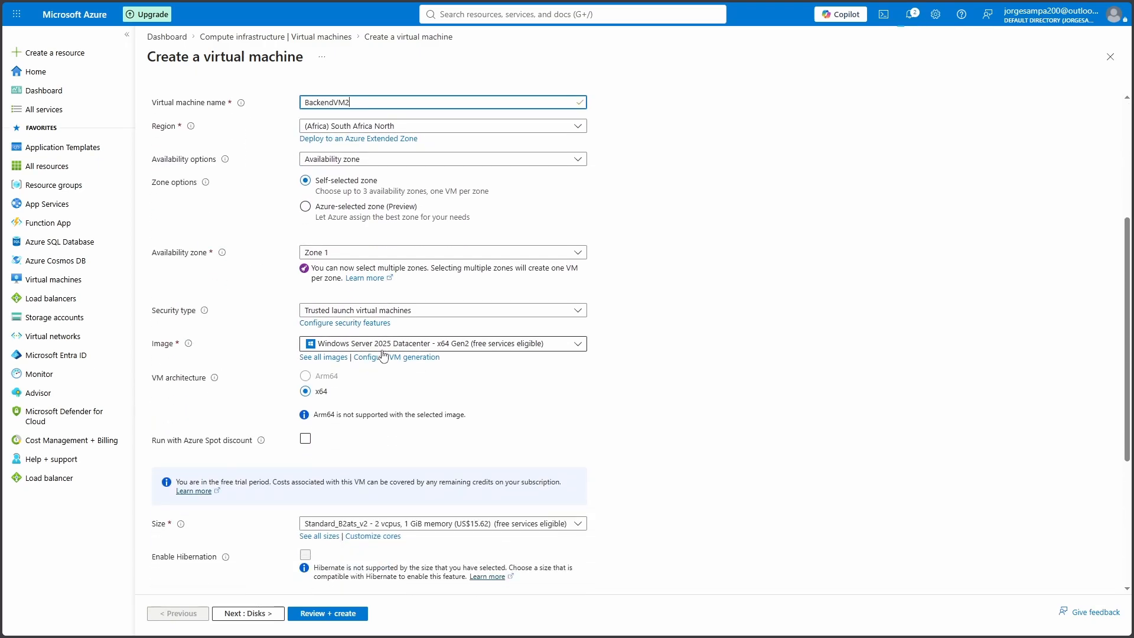
pyautogui.scroll(-1, 384, 354)
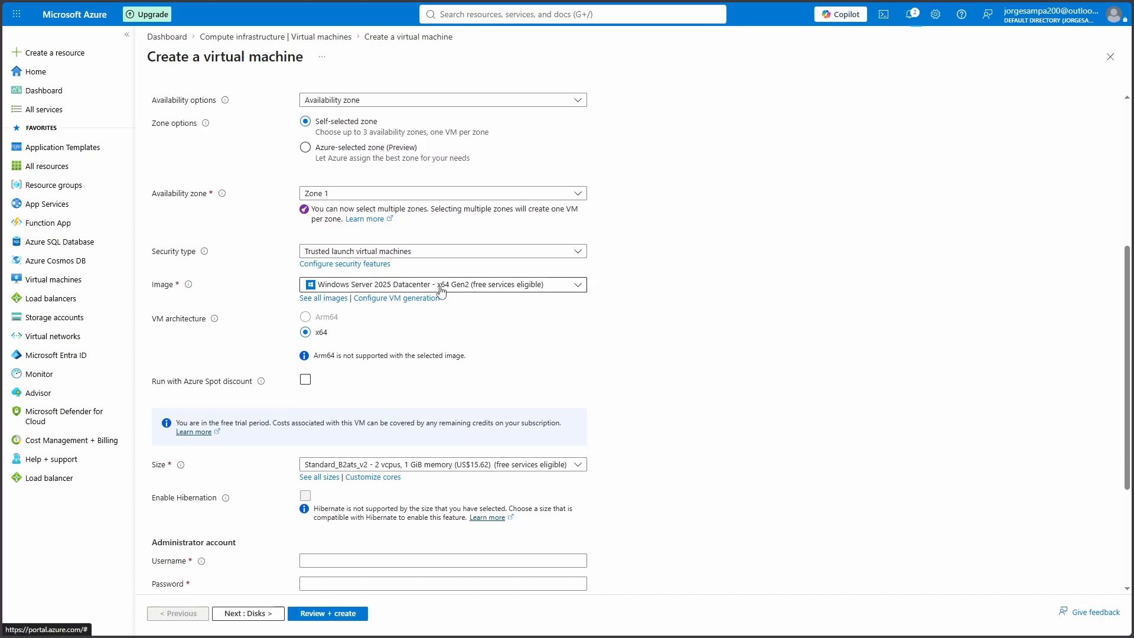
pyautogui.scroll(-2, 390, 319)
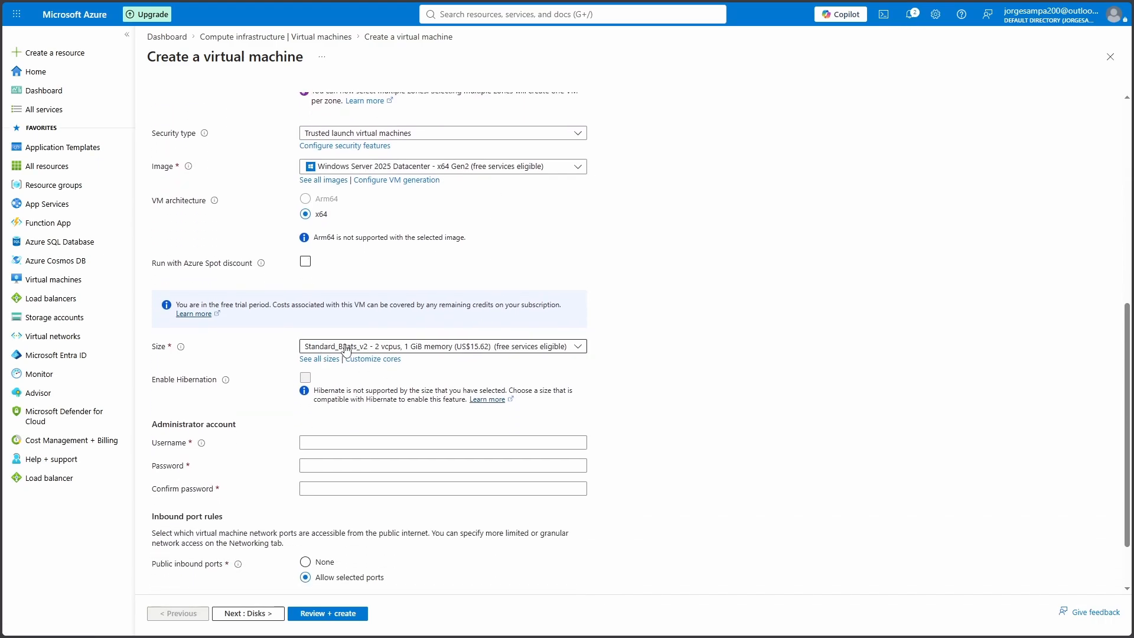
pyautogui.scroll(-1, 342, 433)
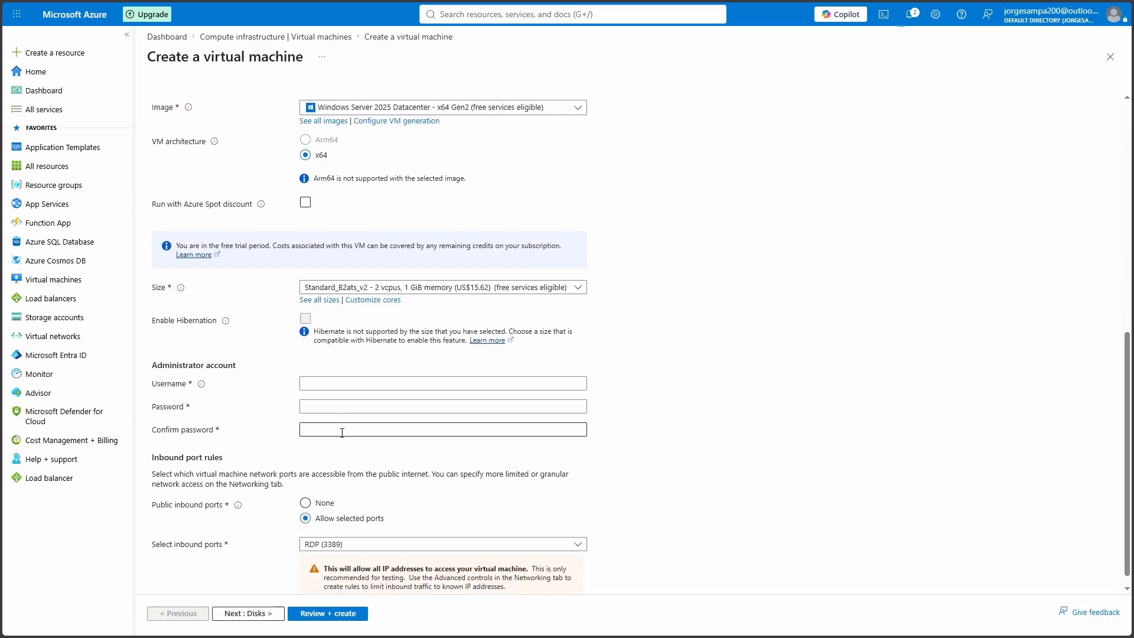
pyautogui.click(367, 383)
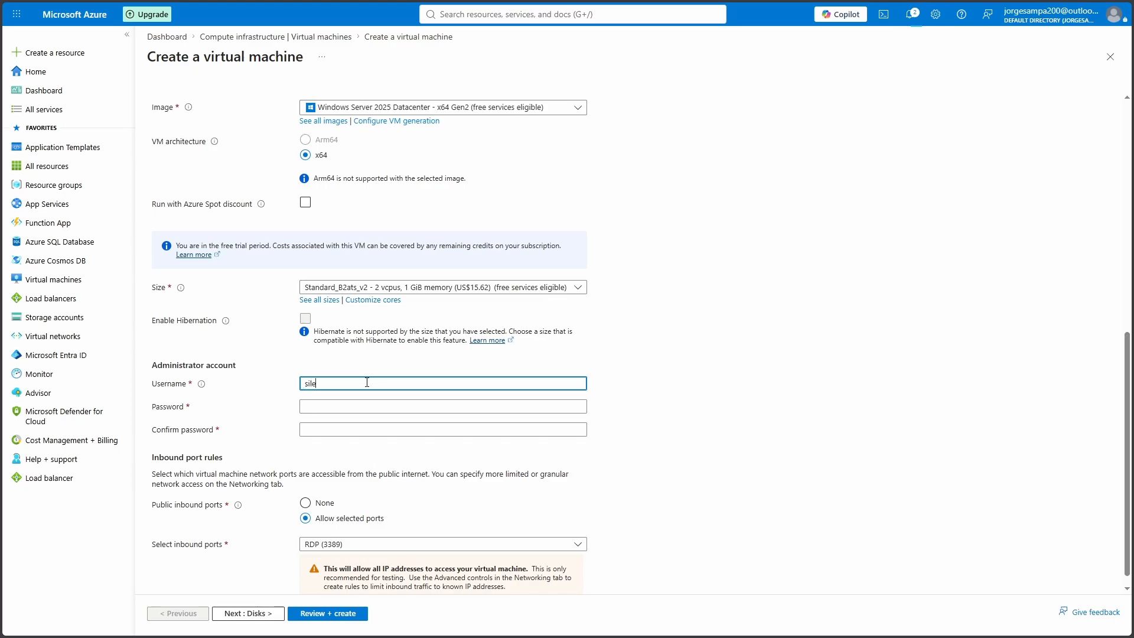
pyautogui.press('Tab')
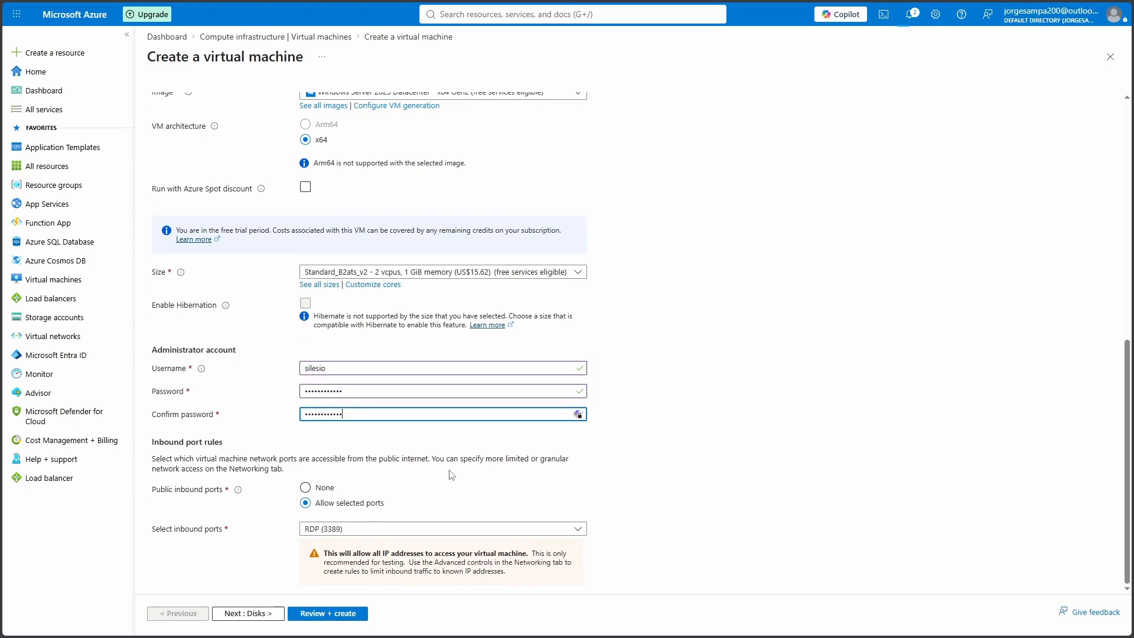
pyautogui.scroll(8, 406, 465)
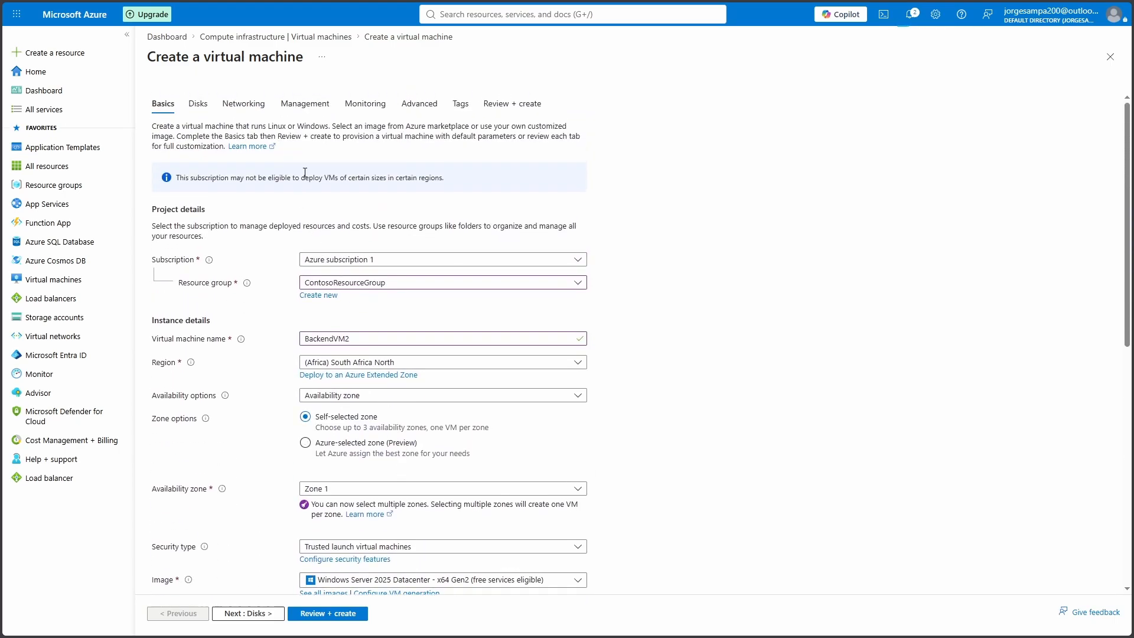
# Give BackendVM2 no public IP and the existing BackendVM-NSG, then open Review + create
pyautogui.click(249, 105)
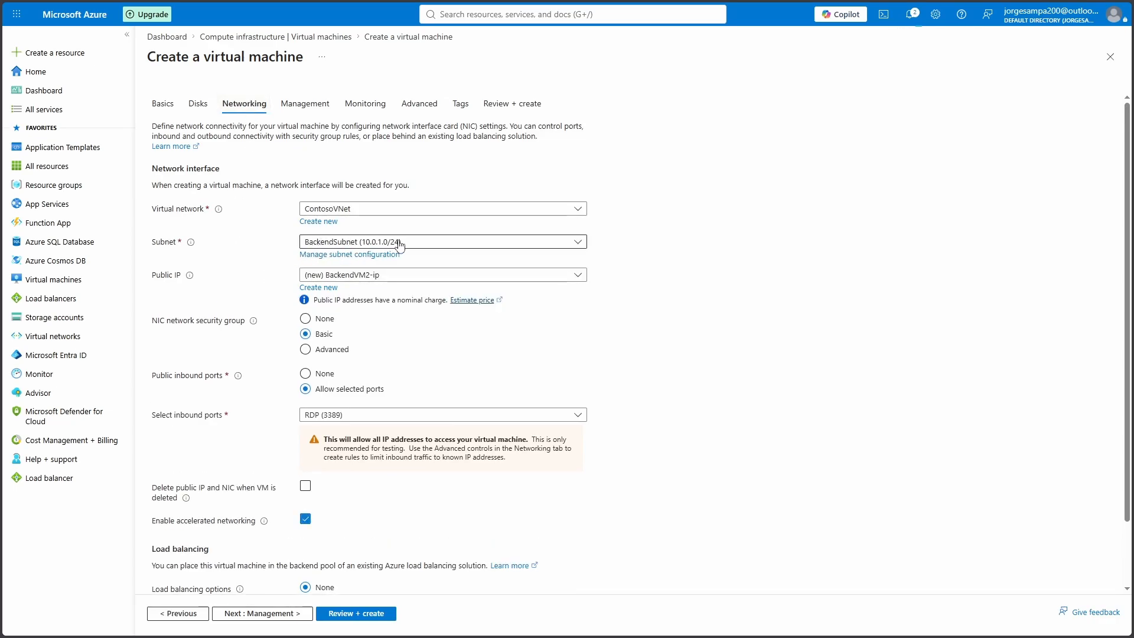
pyautogui.click(363, 276)
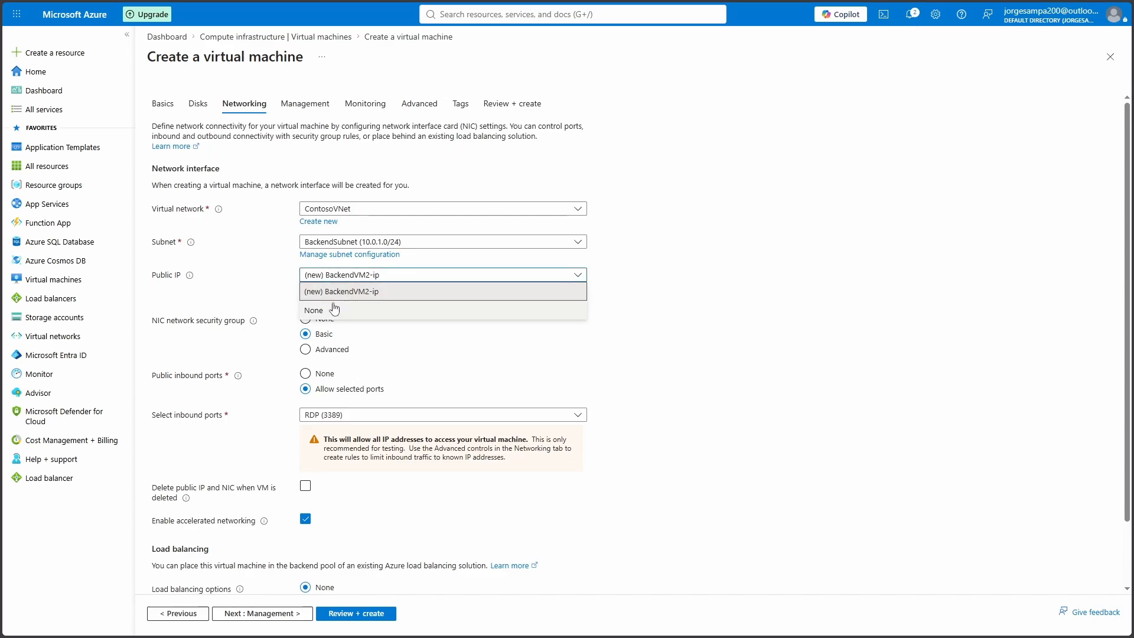
pyautogui.click(330, 310)
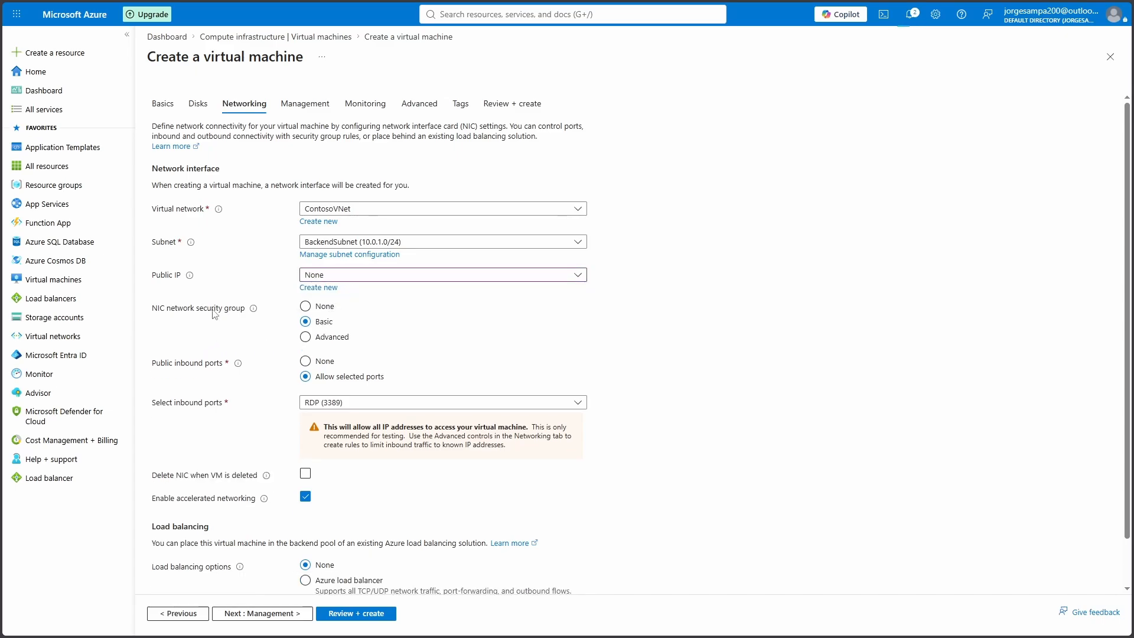
pyautogui.click(306, 337)
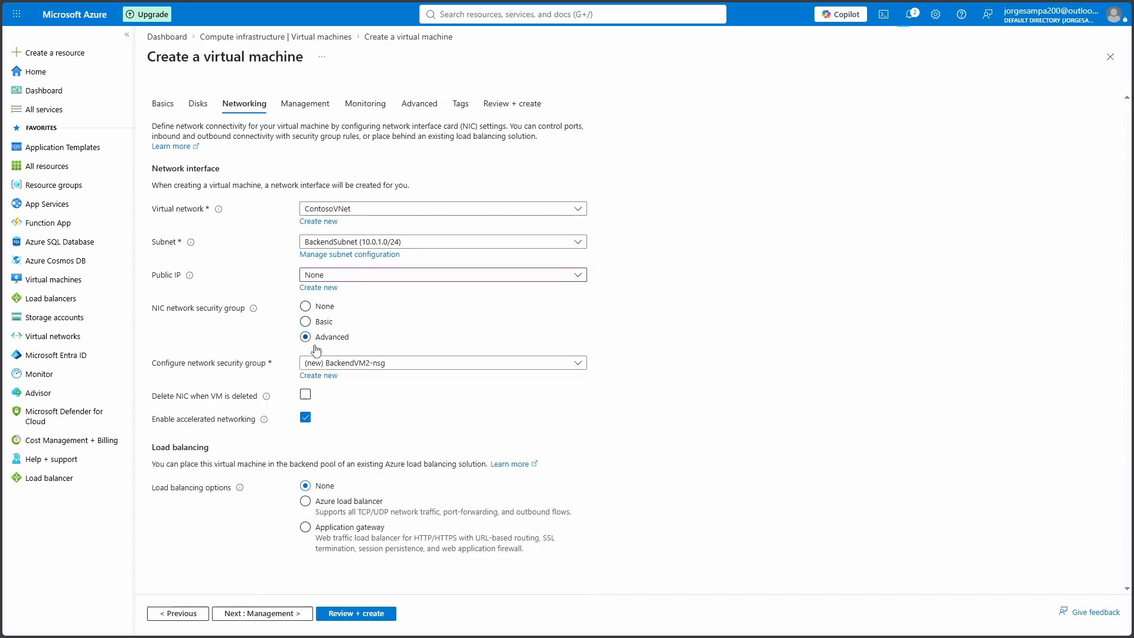
pyautogui.click(433, 364)
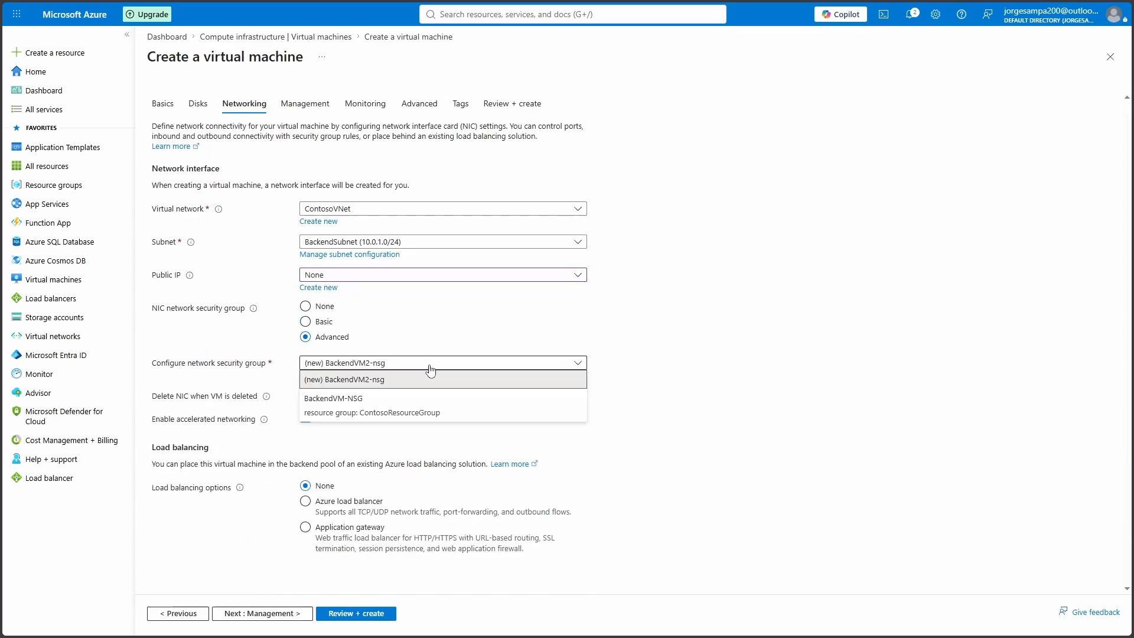
pyautogui.click(361, 406)
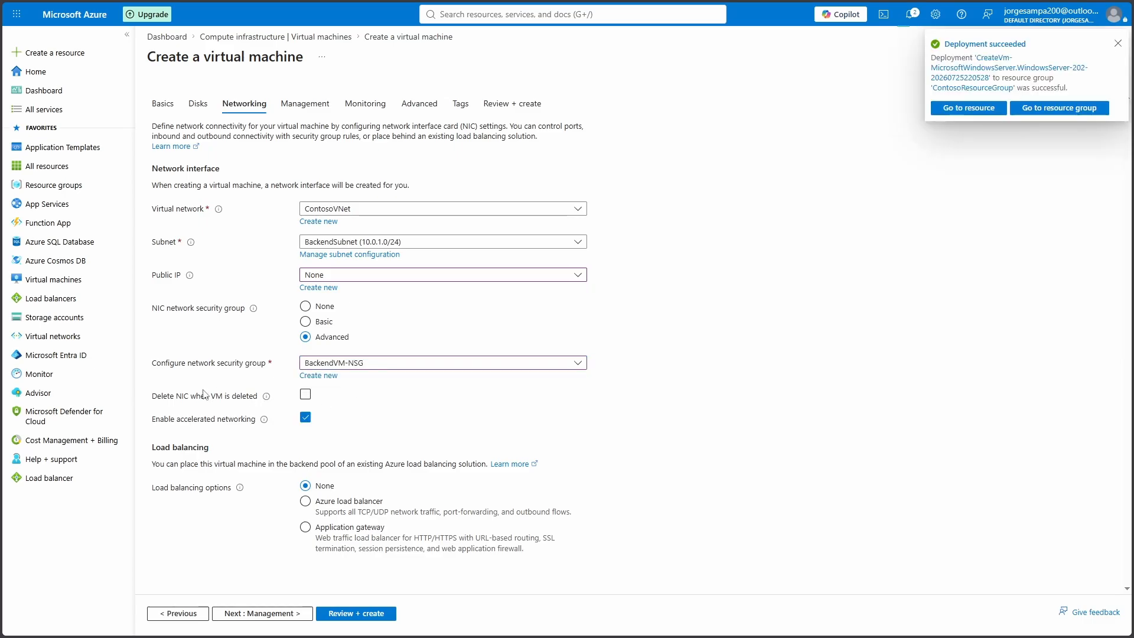
pyautogui.click(491, 105)
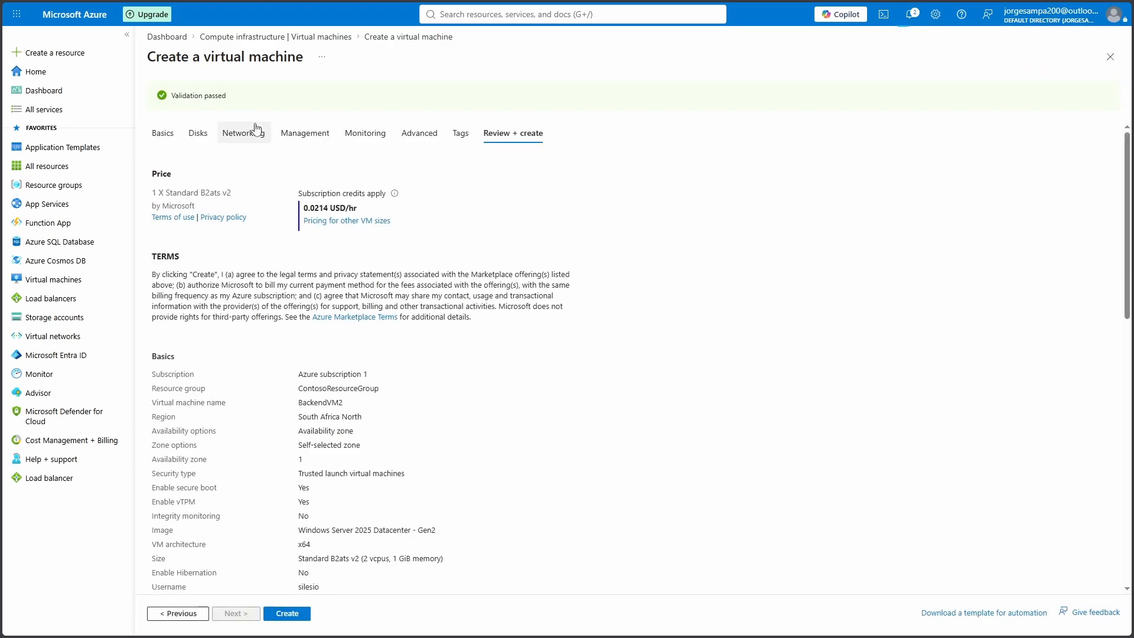
# Create BackendVM2 and switch to the lab's IIS installation instructions
pyautogui.click(293, 615)
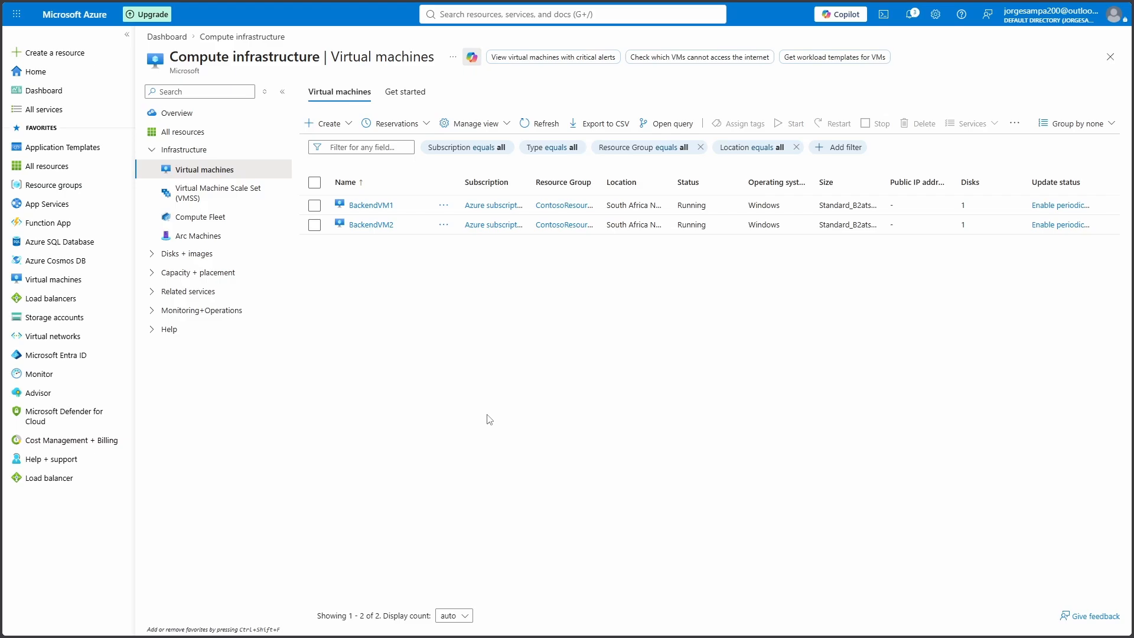
pyautogui.hotkey('ctrl', 'Tab')
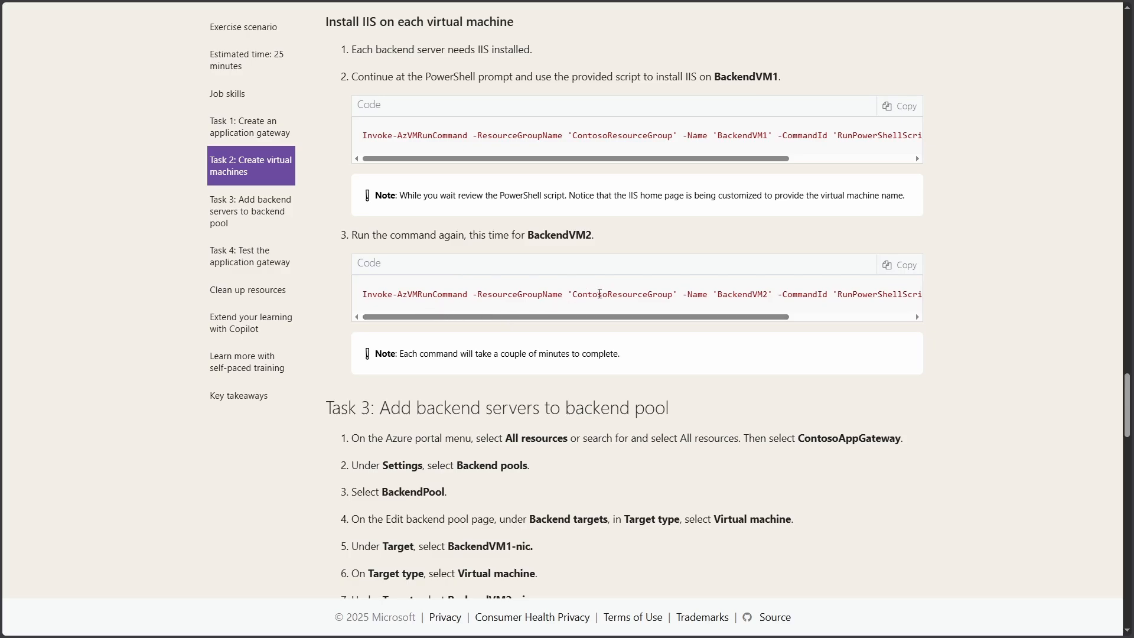
# Follow Task 2's template files link to the AZ-700 repository's Allfiles/Exercises folder
pyautogui.scroll(9, 612, 292)
pyautogui.scroll(1, 611, 292)
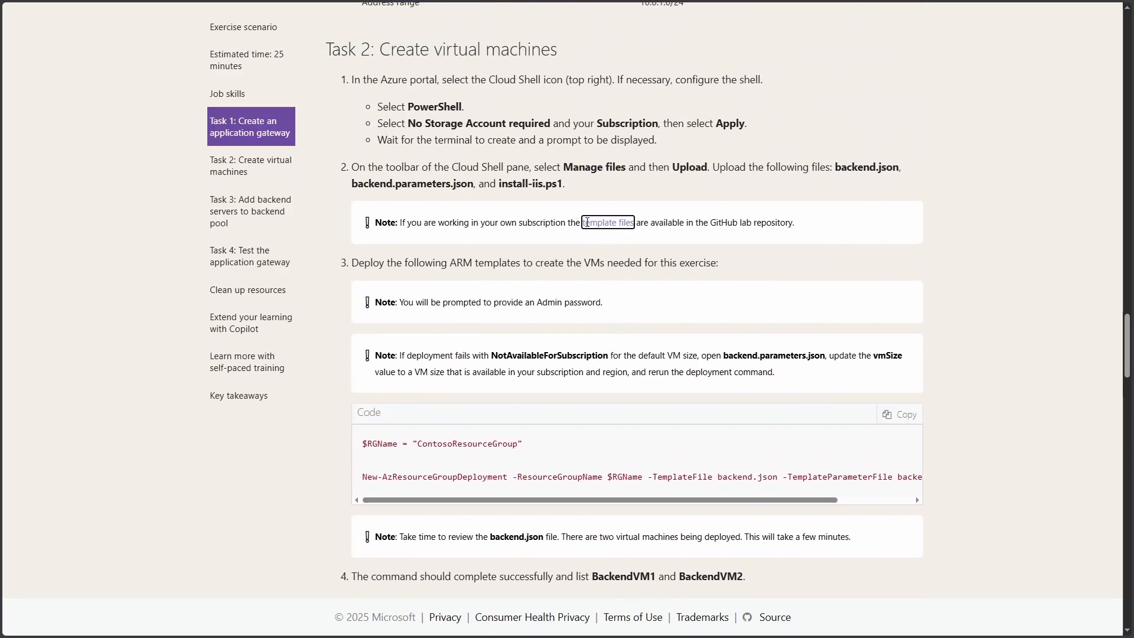
pyautogui.click(605, 223)
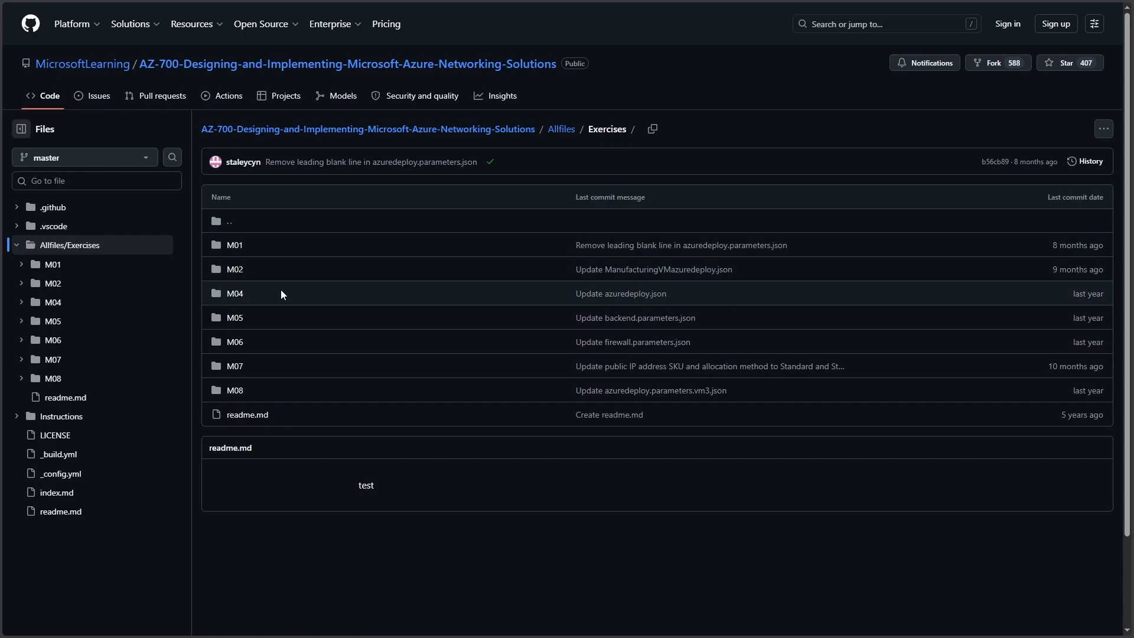
# Open the M05 folder and view the install-iis.ps1 script
pyautogui.click(235, 318)
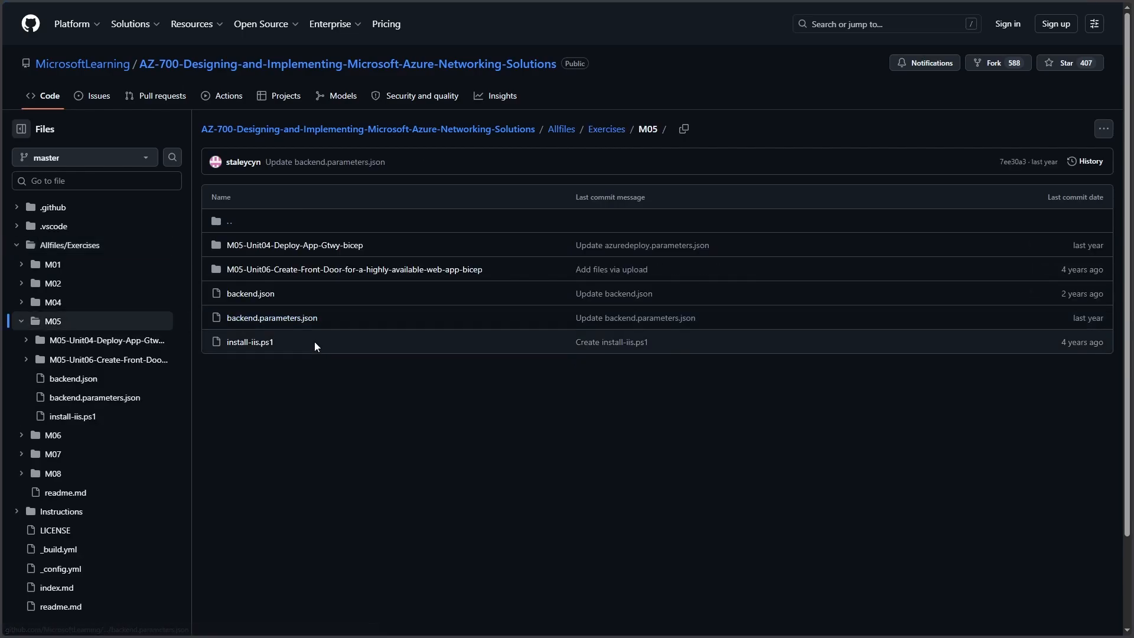
pyautogui.click(261, 344)
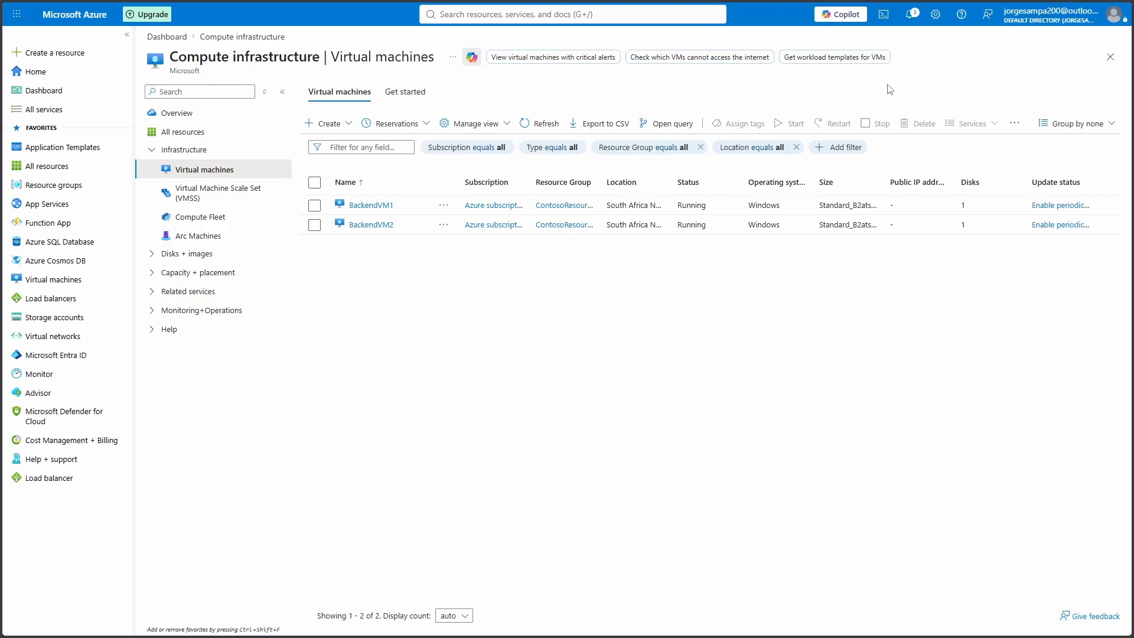
# Upload install-iis.ps1 to the Cloud Shell home folder and return to the lab's Install IIS section
pyautogui.click(883, 14)
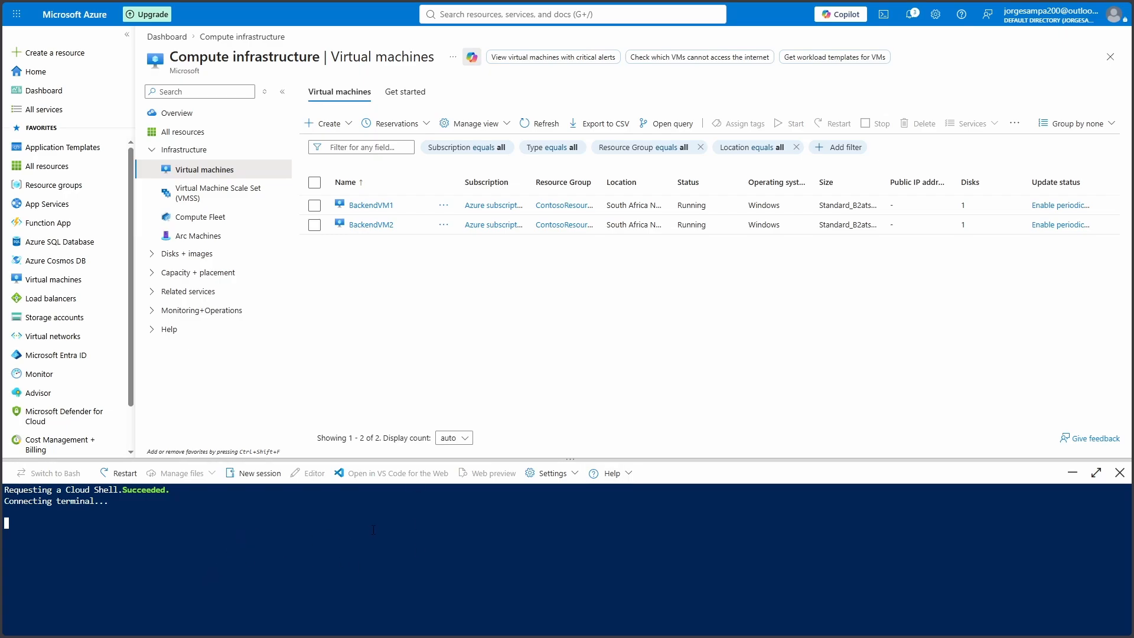
pyautogui.click(201, 474)
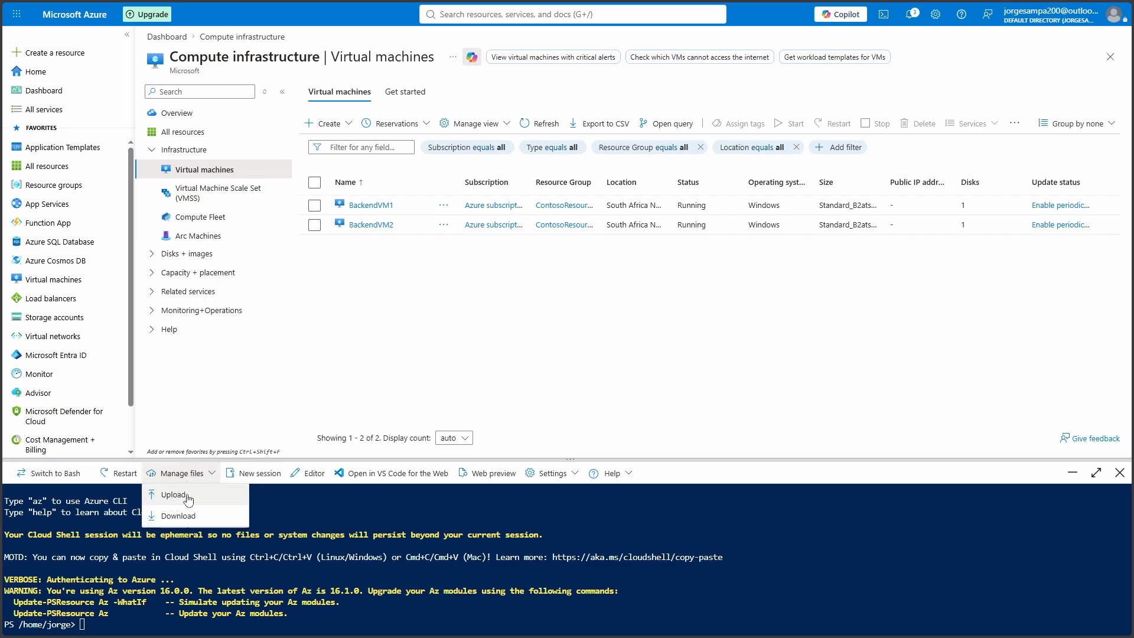
pyautogui.click(188, 495)
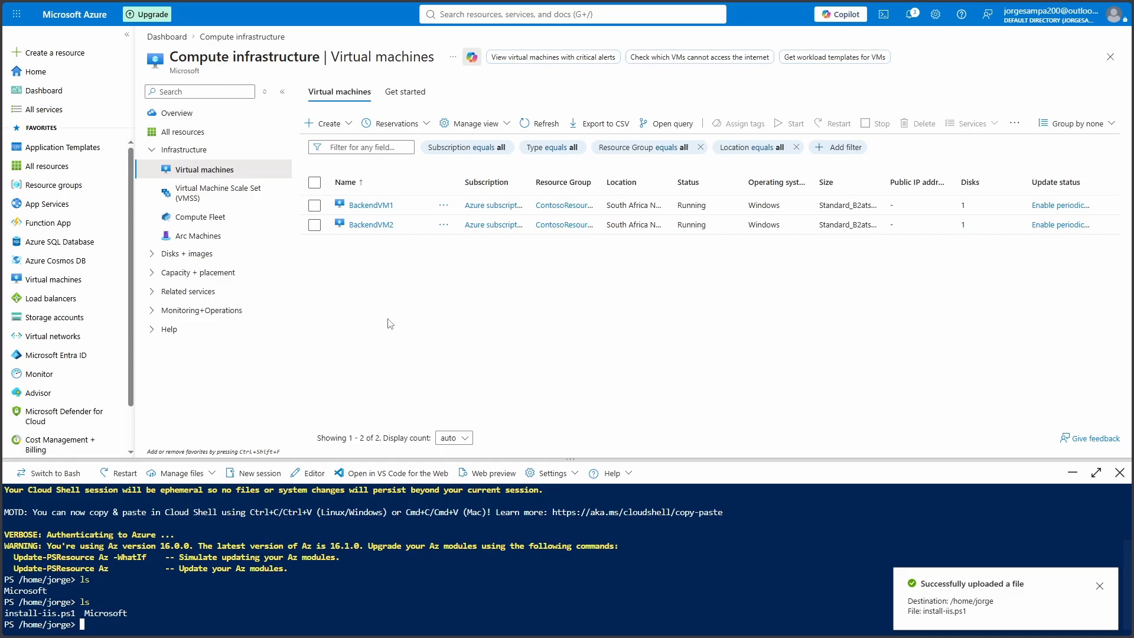
pyautogui.hotkey('alt', 'Tab')
pyautogui.scroll(-3, 431, 407)
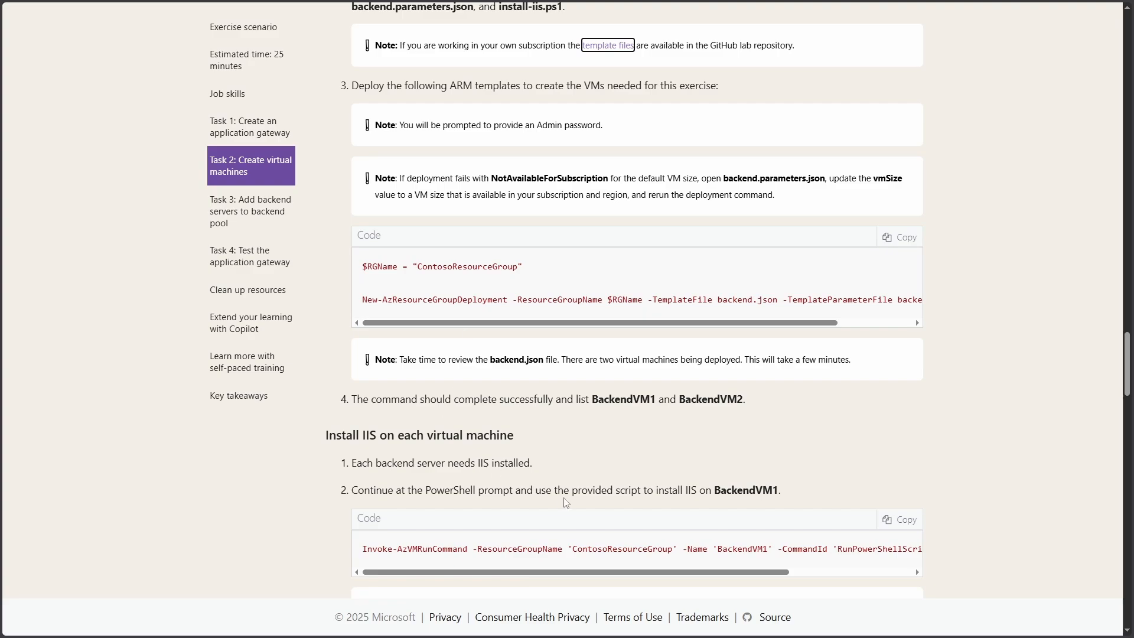
# Run the copied Invoke-AzVMRunCommand IIS install command on BackendVM1 in Cloud Shell
pyautogui.scroll(-3, 564, 502)
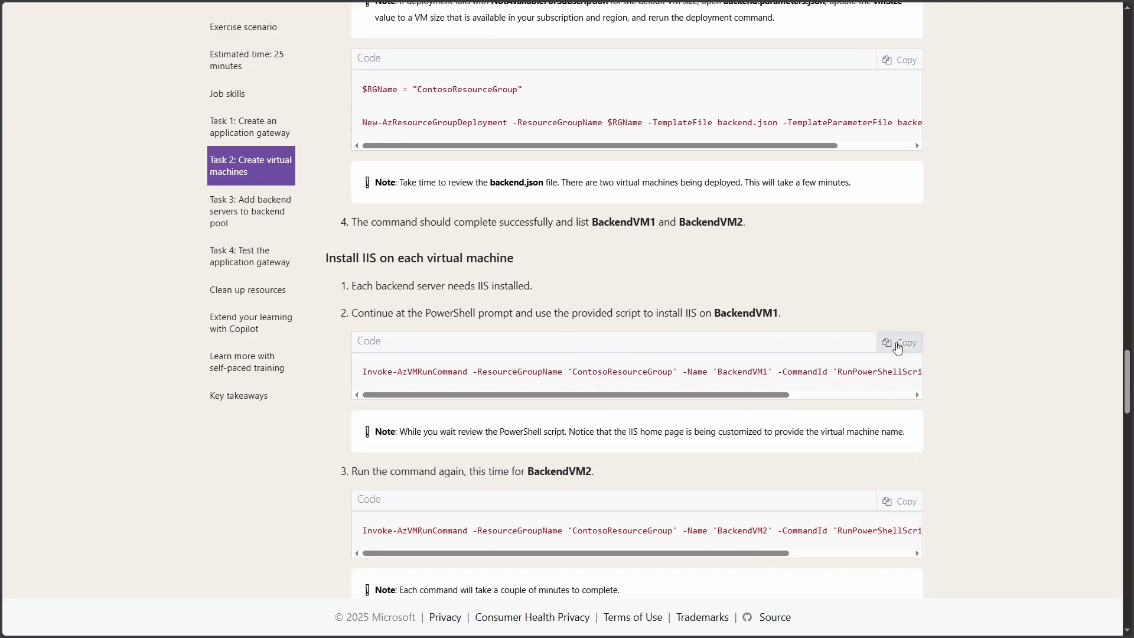
pyautogui.click(897, 347)
pyautogui.hotkey('alt', 'Tab')
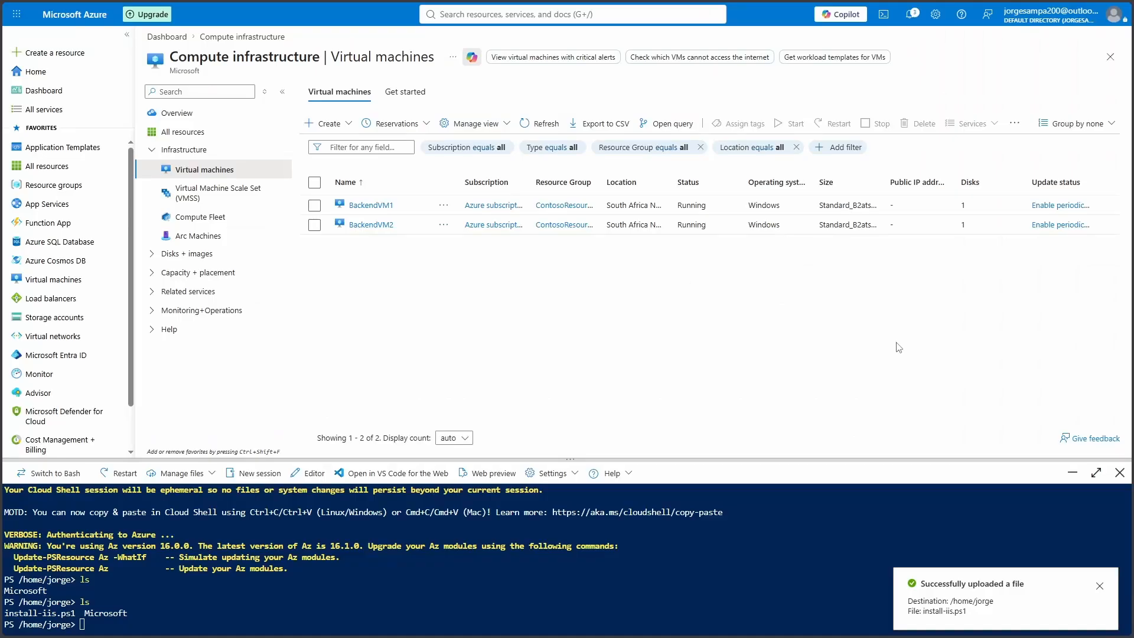
pyautogui.rightClick(309, 580)
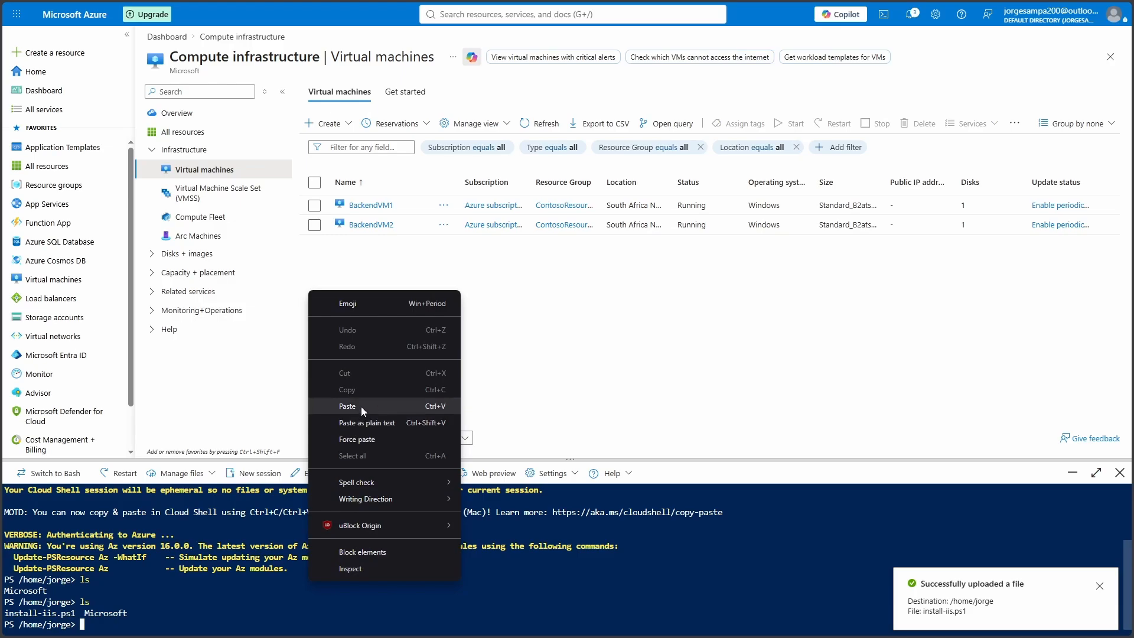
pyautogui.click(362, 407)
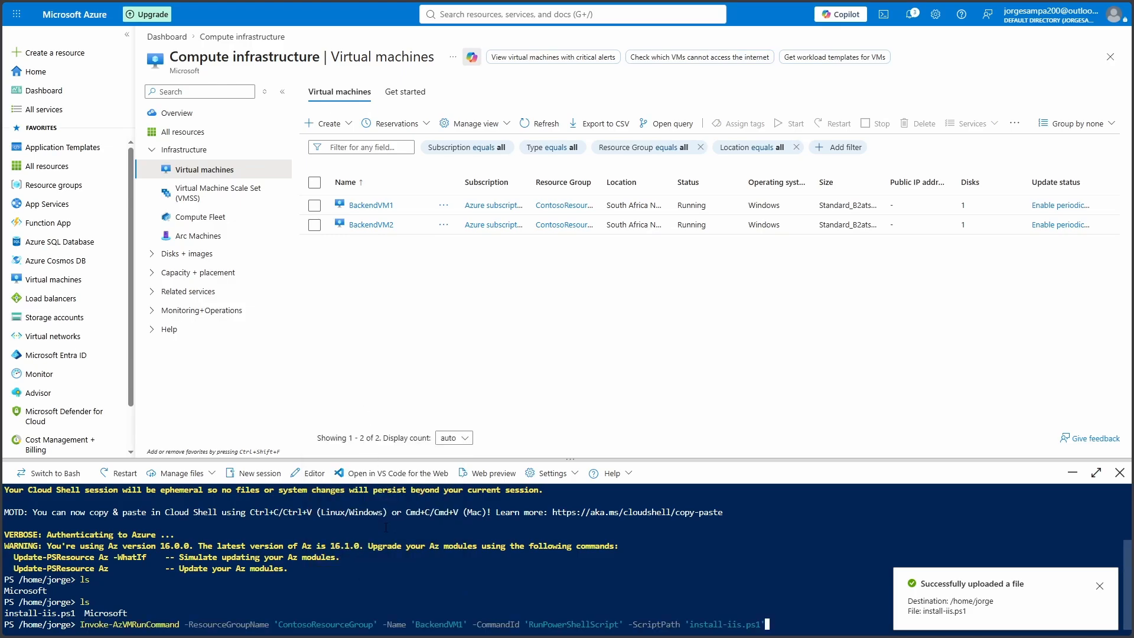
pyautogui.press('Return')
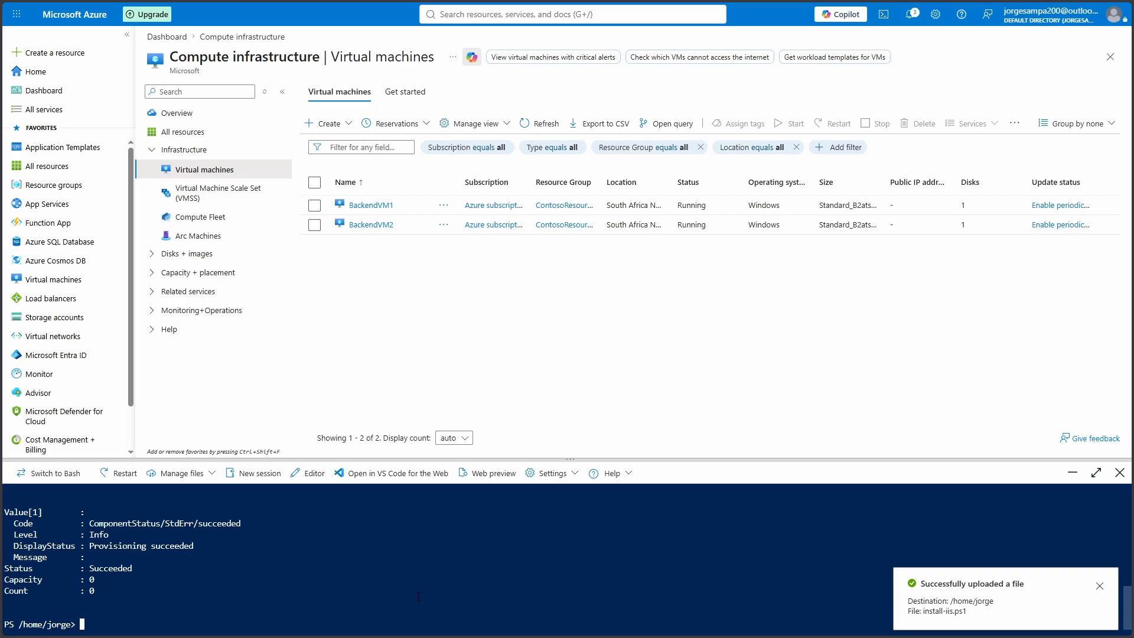
# Rerun the same install command with BackendVM1 changed to BackendVM2
pyautogui.press('Up')
pyautogui.press('Left')
pyautogui.press('Left')
pyautogui.press('Left')
pyautogui.press('Left')
pyautogui.press('Left')
pyautogui.press('Left')
pyautogui.press('Left')
pyautogui.press('Left')
pyautogui.press('Left')
pyautogui.press('Left')
pyautogui.press('Left')
pyautogui.press('Left')
pyautogui.press('Left')
pyautogui.press('Left')
pyautogui.press('Left')
pyautogui.press('Left')
pyautogui.press('Left')
pyautogui.press('Left')
pyautogui.press('Left')
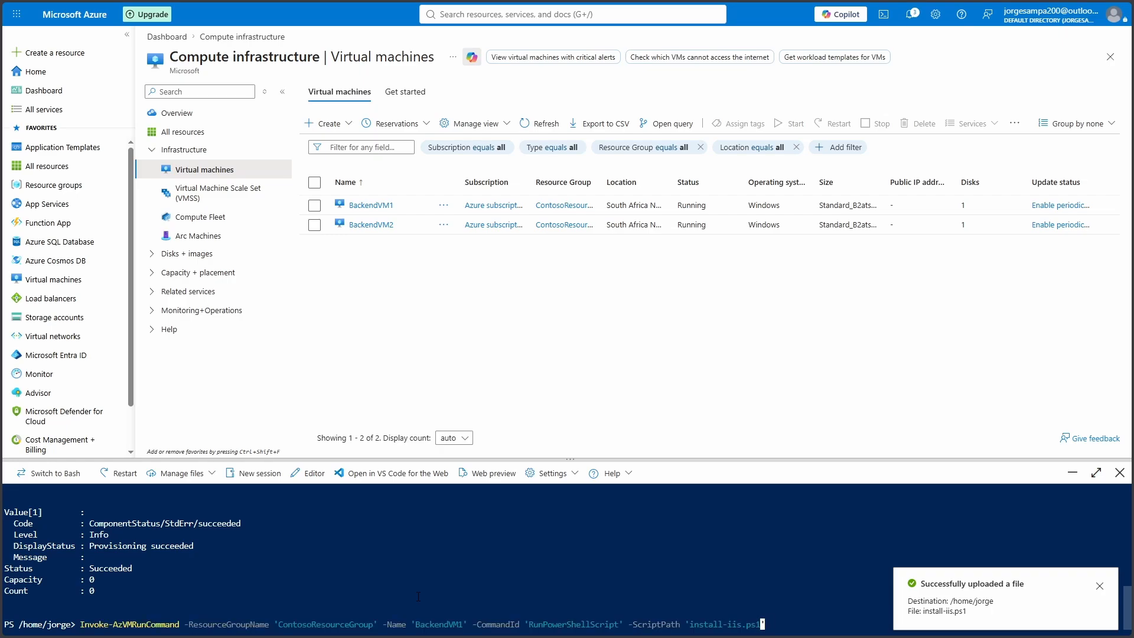
pyautogui.press('Left')
pyautogui.press('Left')
pyautogui.press('Left')
pyautogui.press('Left')
pyautogui.press('Left')
pyautogui.press('Left')
pyautogui.press('Left')
pyautogui.press('Left')
pyautogui.press('Left')
pyautogui.press('Left')
pyautogui.press('Left')
pyautogui.press('Left')
pyautogui.press('Left')
pyautogui.press('Left')
pyautogui.press('Left')
pyautogui.press('Left')
pyautogui.press('Left')
pyautogui.press('Left')
pyautogui.press('Left')
pyautogui.press('Left')
pyautogui.press('BackSpace')
pyautogui.write('2')
pyautogui.press('Return')
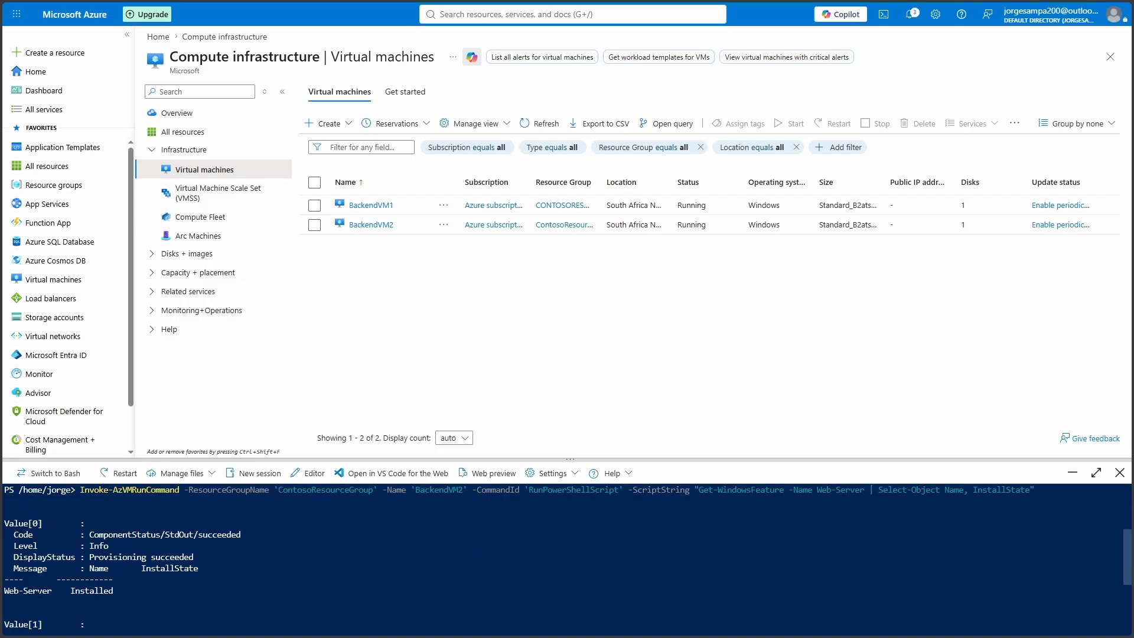
# Review the Cloud Shell output and close it, returning to the BackendVM1 and BackendVM2 list
pyautogui.scroll(-3, 142, 599)
pyautogui.scroll(5, 143, 598)
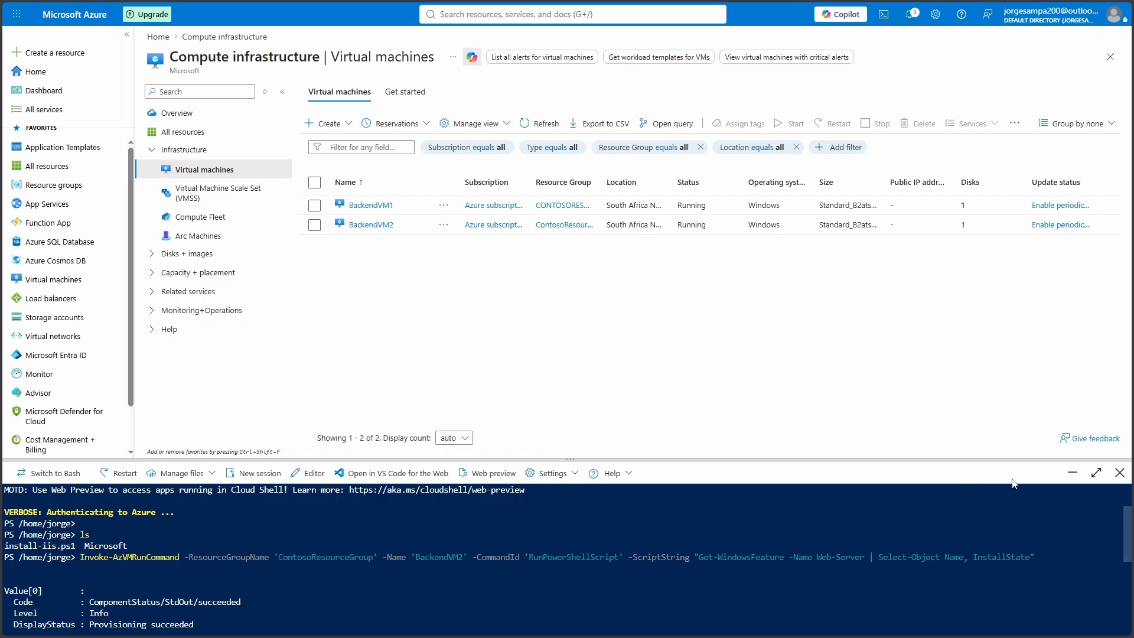
pyautogui.click(1120, 472)
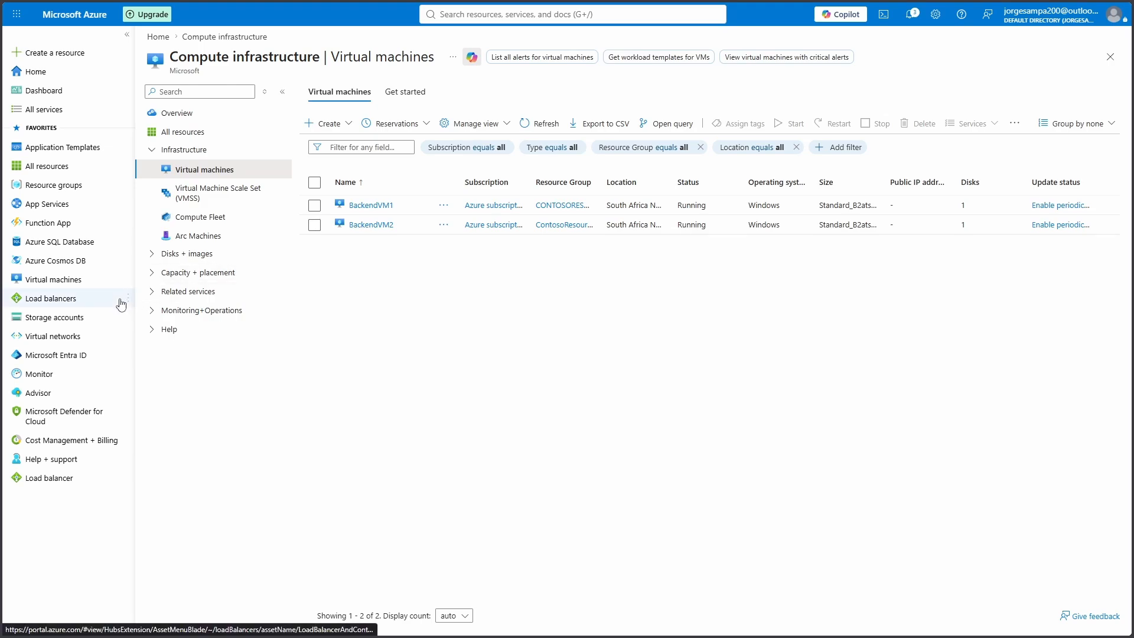
# Go through Application gateways to ContosoAppGateway and open its empty BackendPool for editing
pyautogui.click(71, 303)
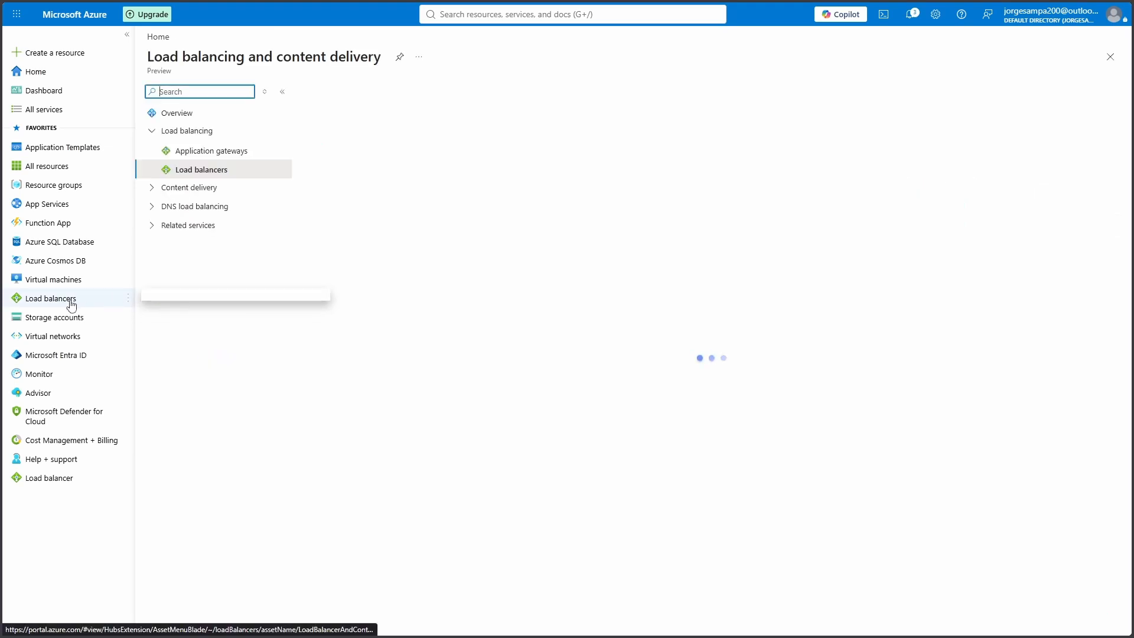
pyautogui.click(224, 153)
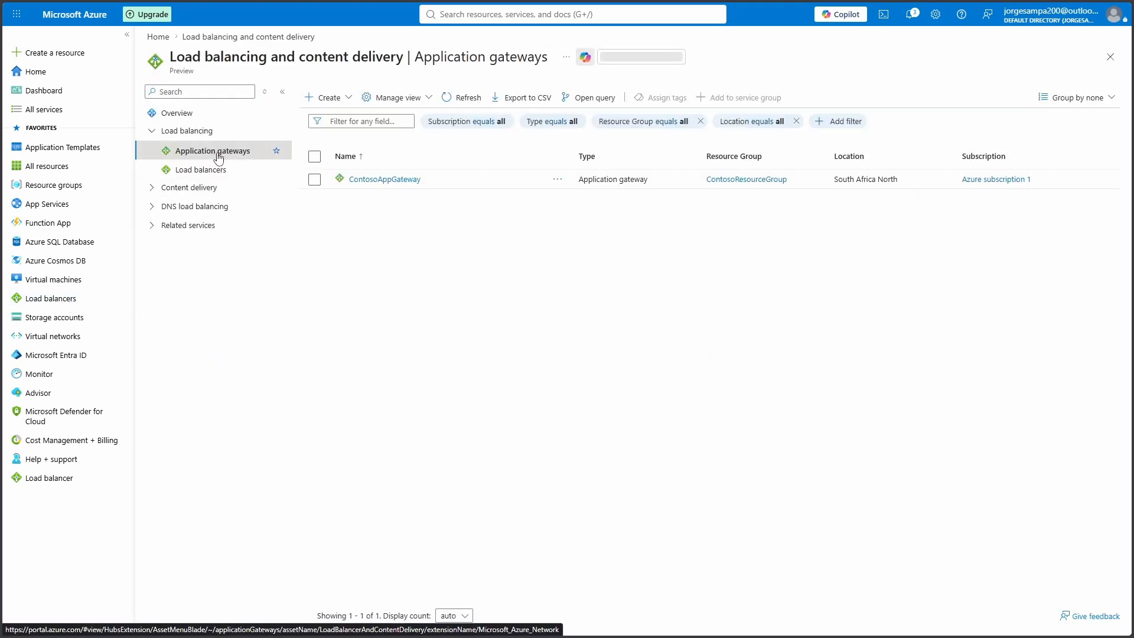
pyautogui.click(378, 179)
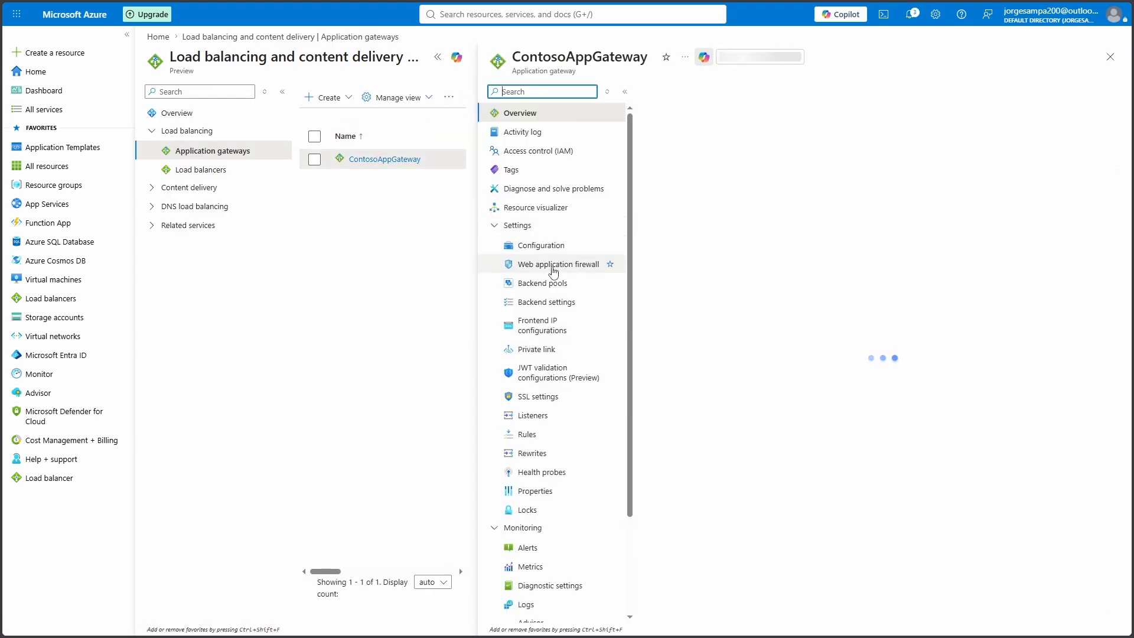
pyautogui.click(557, 288)
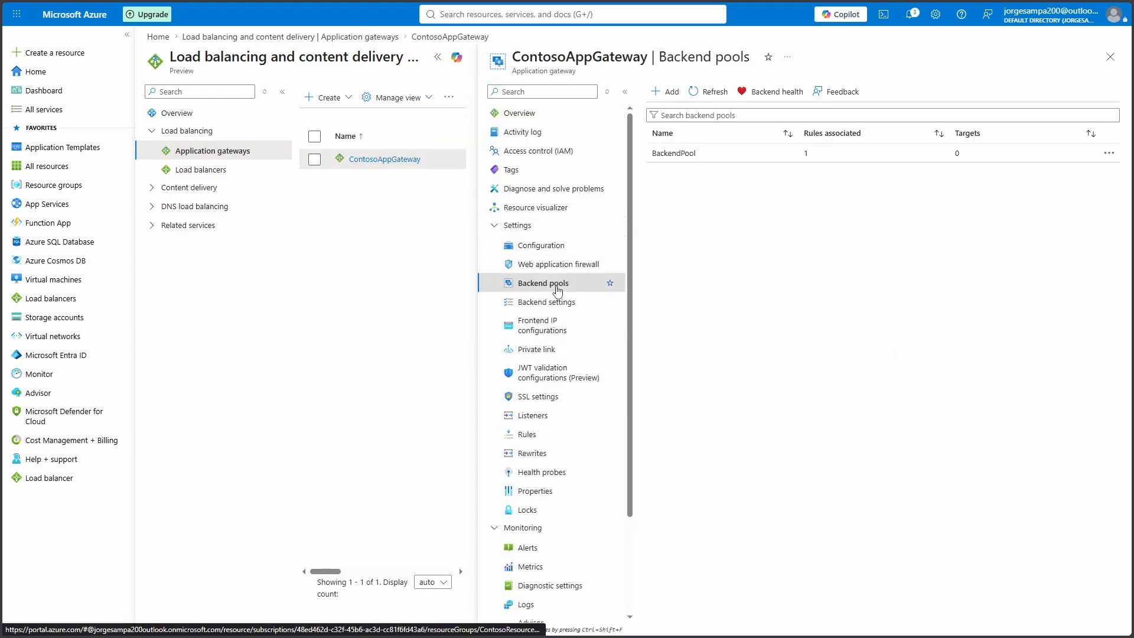
pyautogui.click(672, 160)
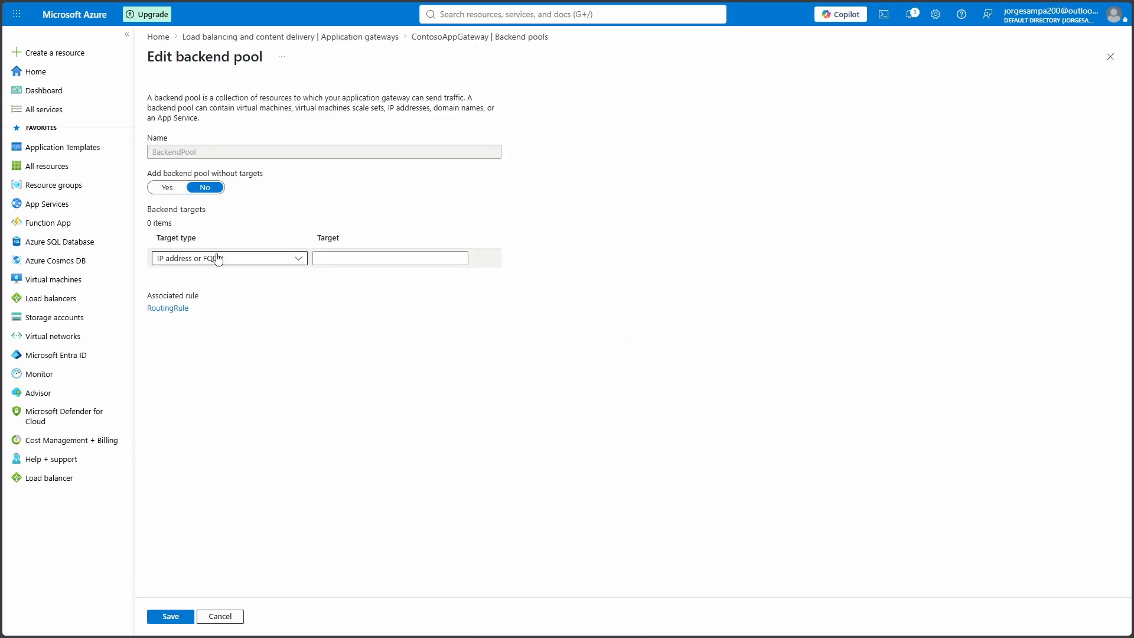
# Add BackendVM1's interface backendvm1286_z1 (10.0.1.4) as a virtual machine target
pyautogui.click(299, 260)
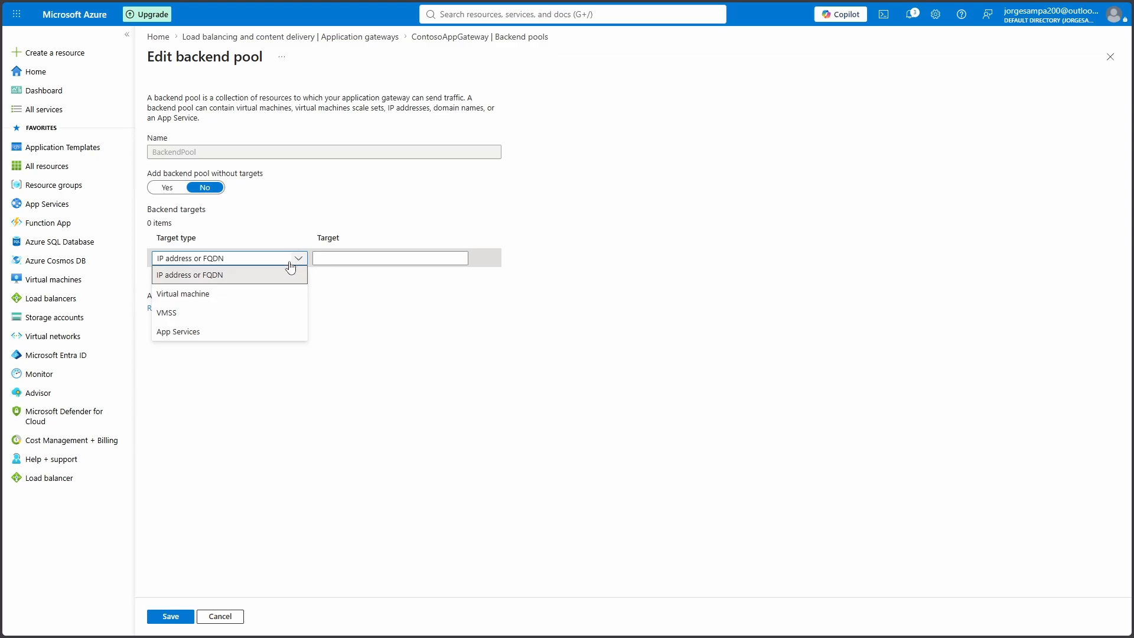
pyautogui.click(211, 297)
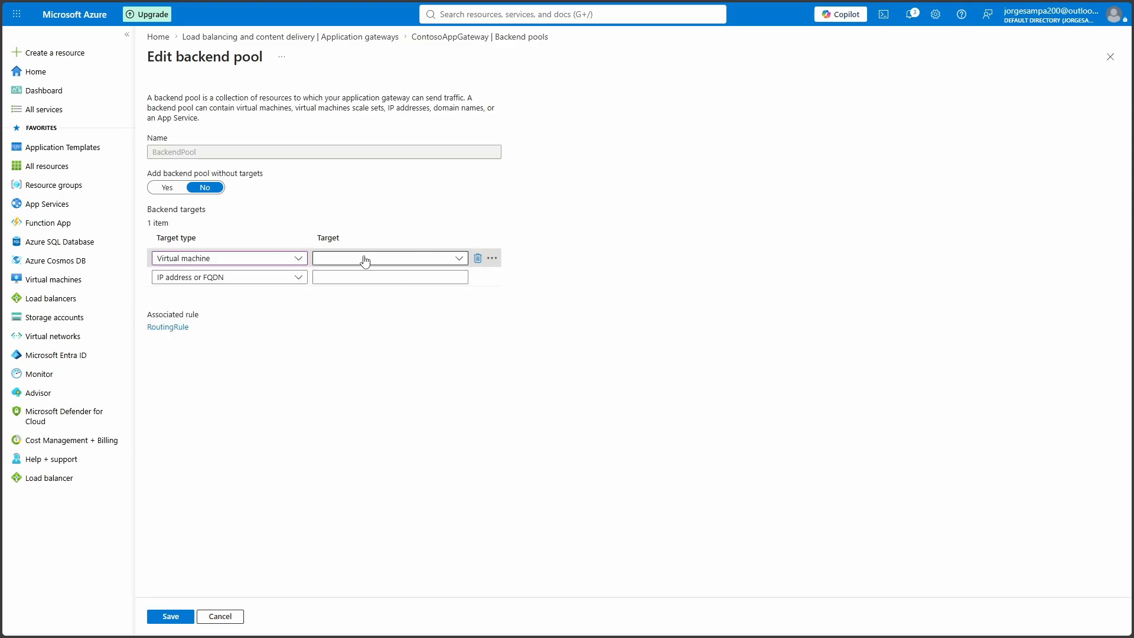
pyautogui.click(460, 259)
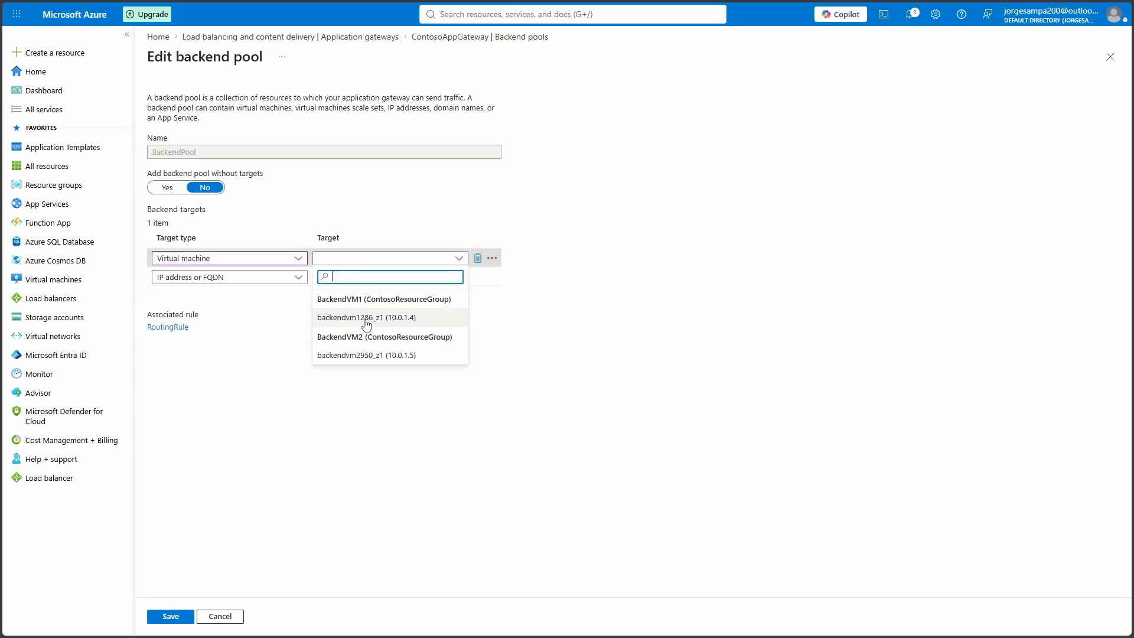
pyautogui.click(414, 319)
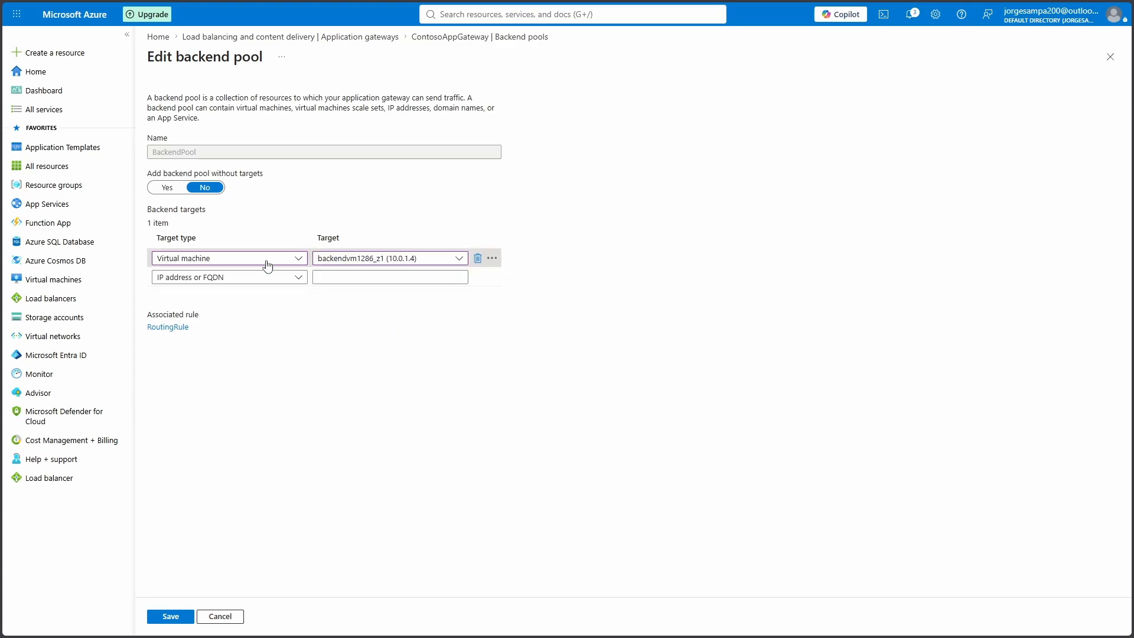
# Add BackendVM2's interface backendvm2950_z1 (10.0.1.5) as a second target and save the pool
pyautogui.click(299, 277)
pyautogui.click(245, 306)
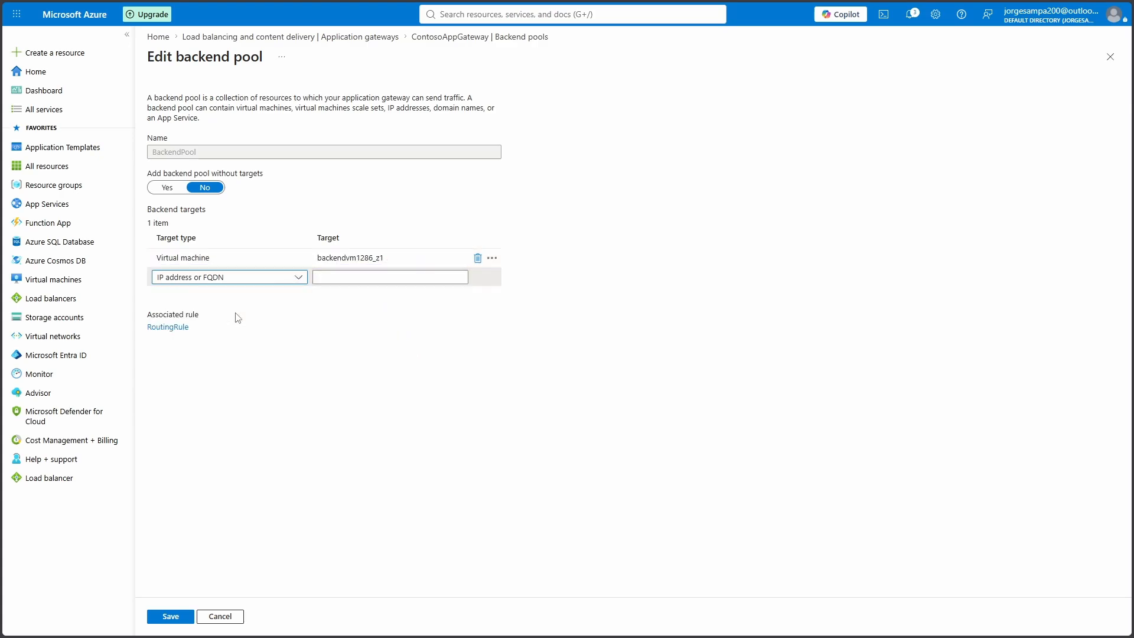
pyautogui.click(461, 279)
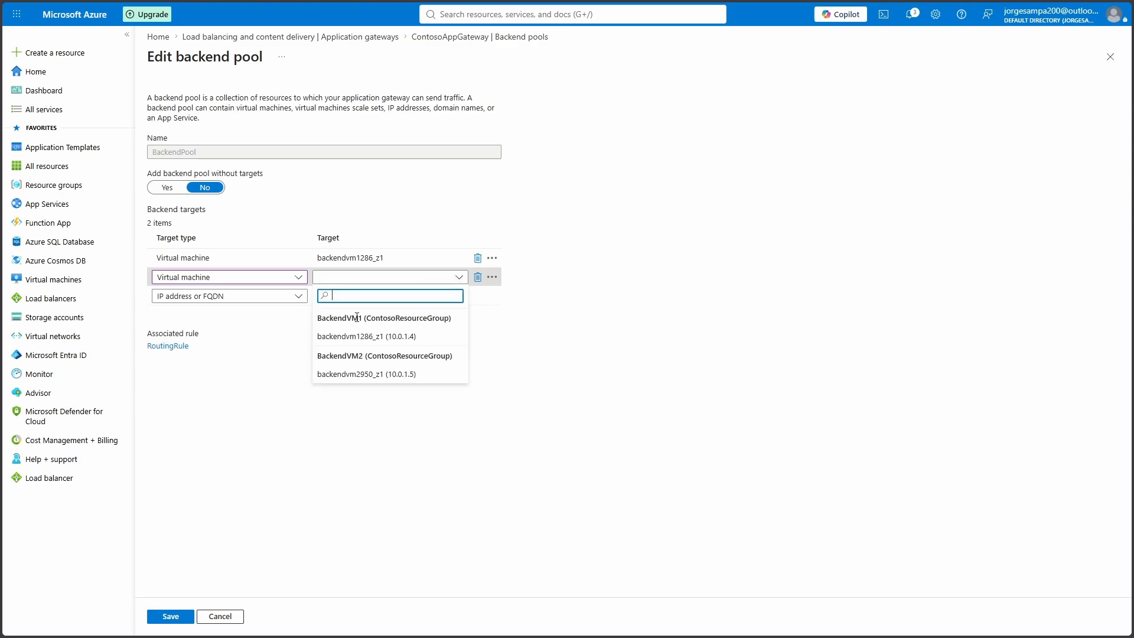
pyautogui.click(393, 376)
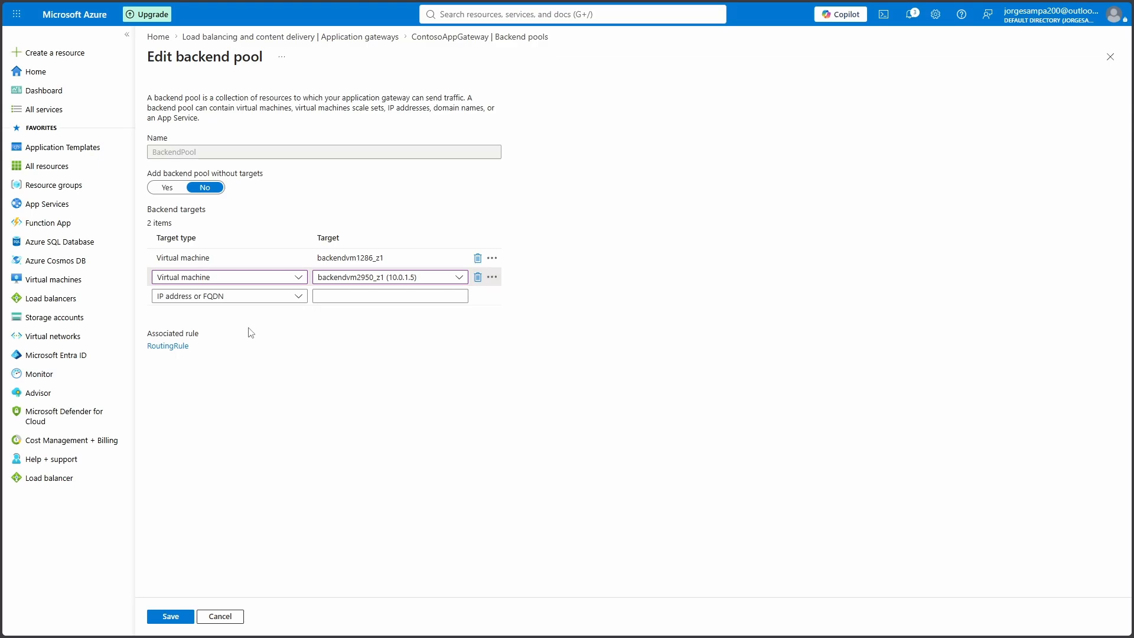
pyautogui.click(186, 617)
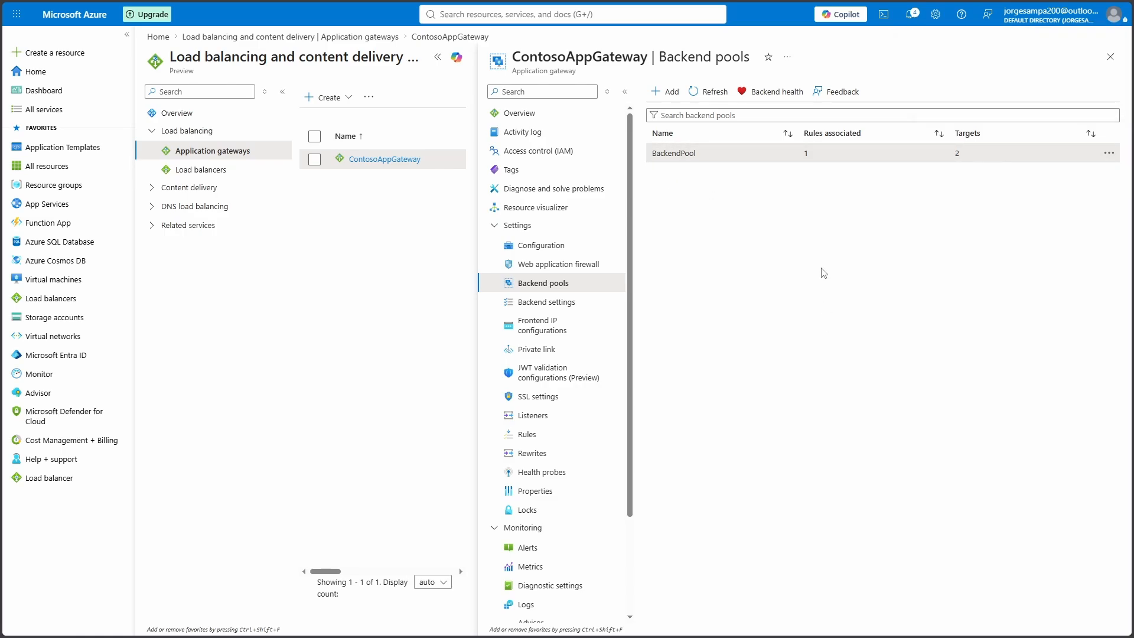
# Verify backends 10.0.1.4 and 10.0.1.5 report Healthy, then return to ContosoAppGateway's Overview
pyautogui.click(776, 92)
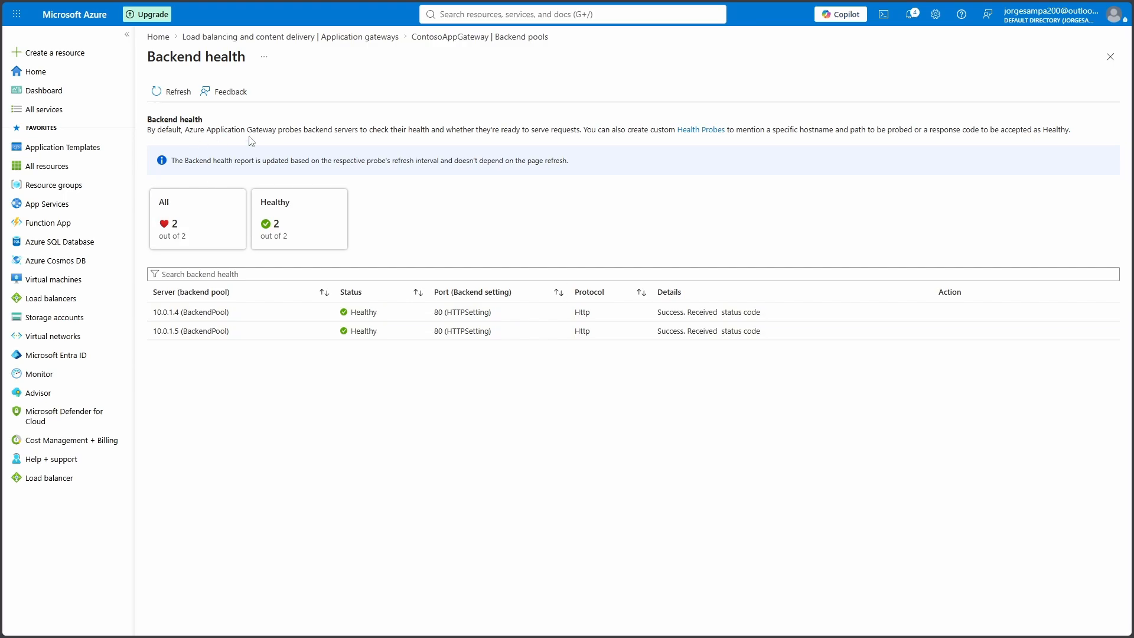
pyautogui.click(1109, 57)
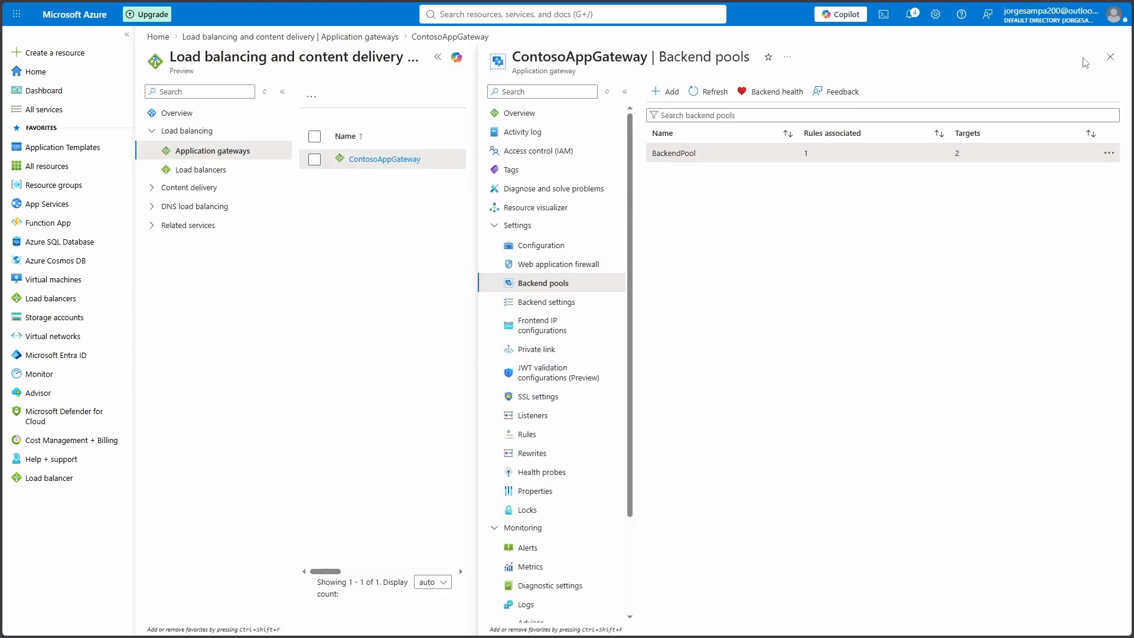
pyautogui.click(538, 115)
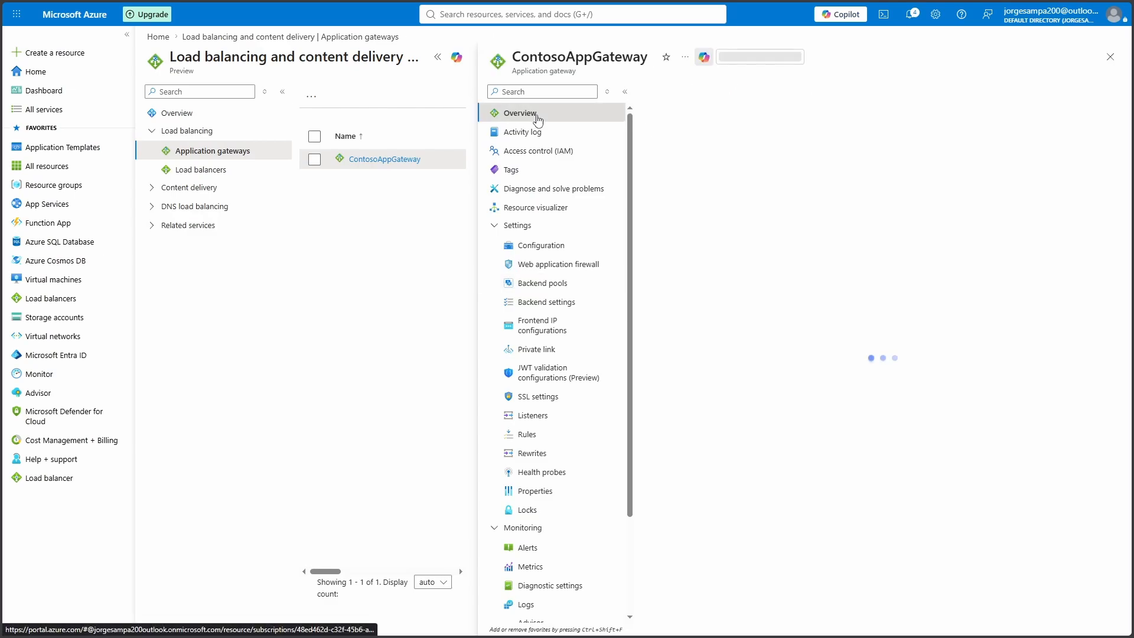